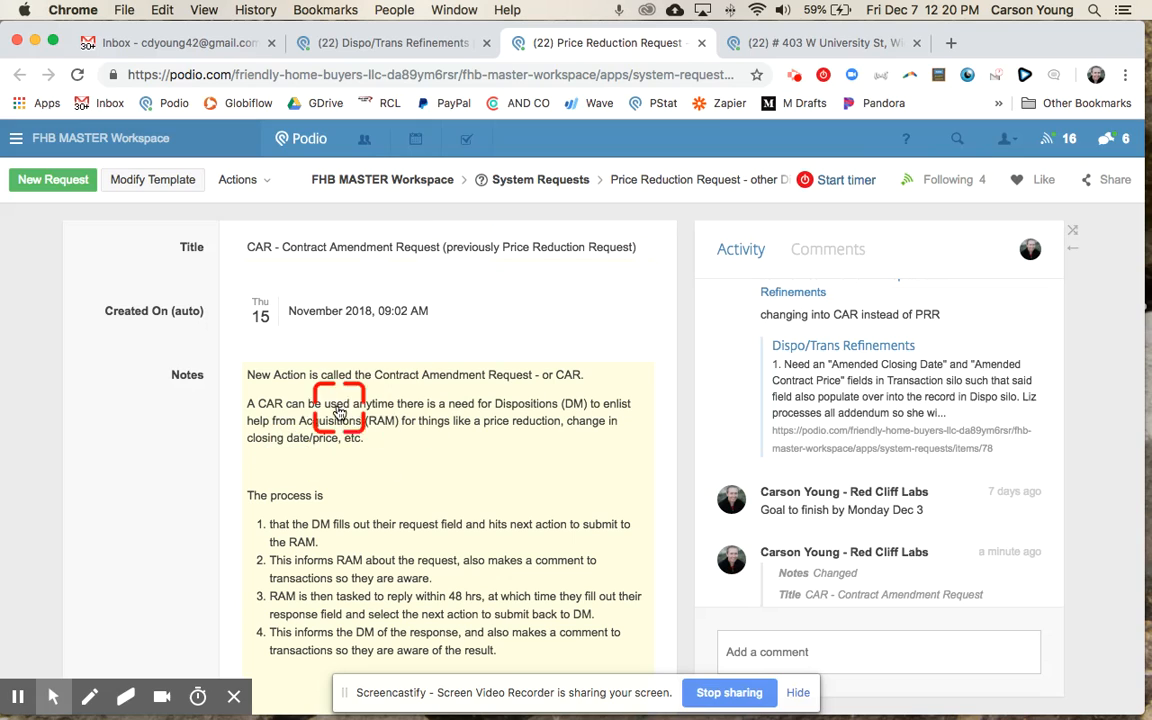
{"action": "scroll", "coordinate": [355, 415], "scroll_direction": "down", "scroll_amount": 1}
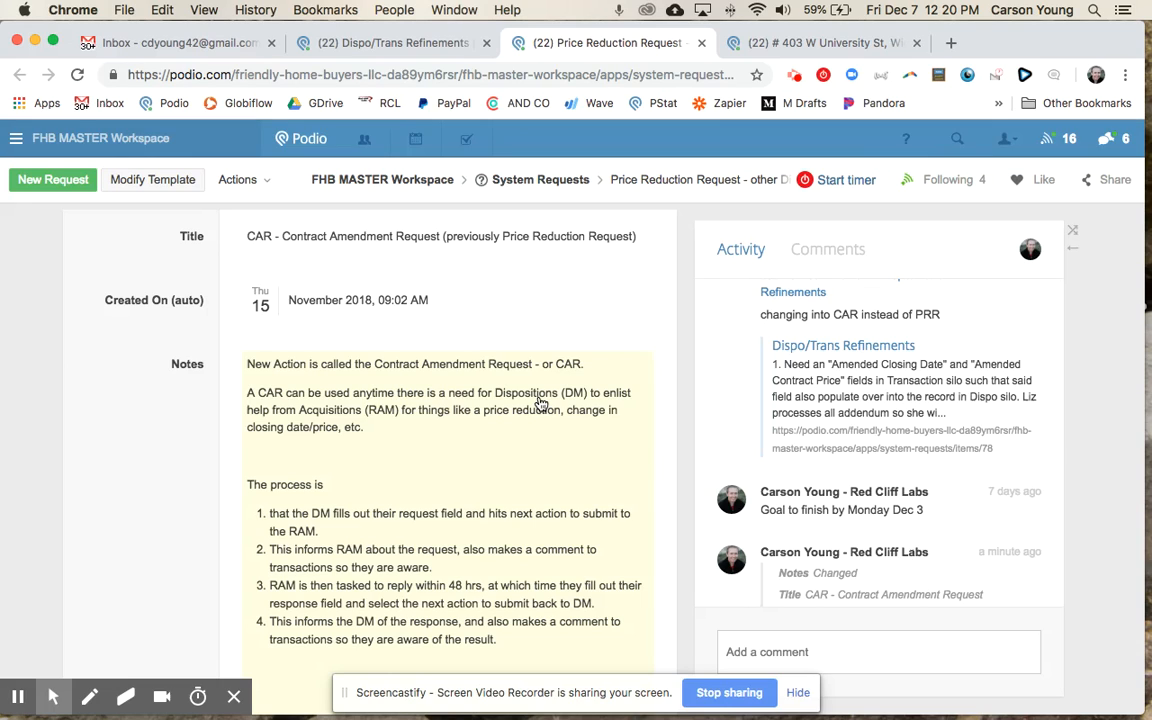
{"action": "scroll", "coordinate": [458, 411], "scroll_direction": "down", "scroll_amount": 3}
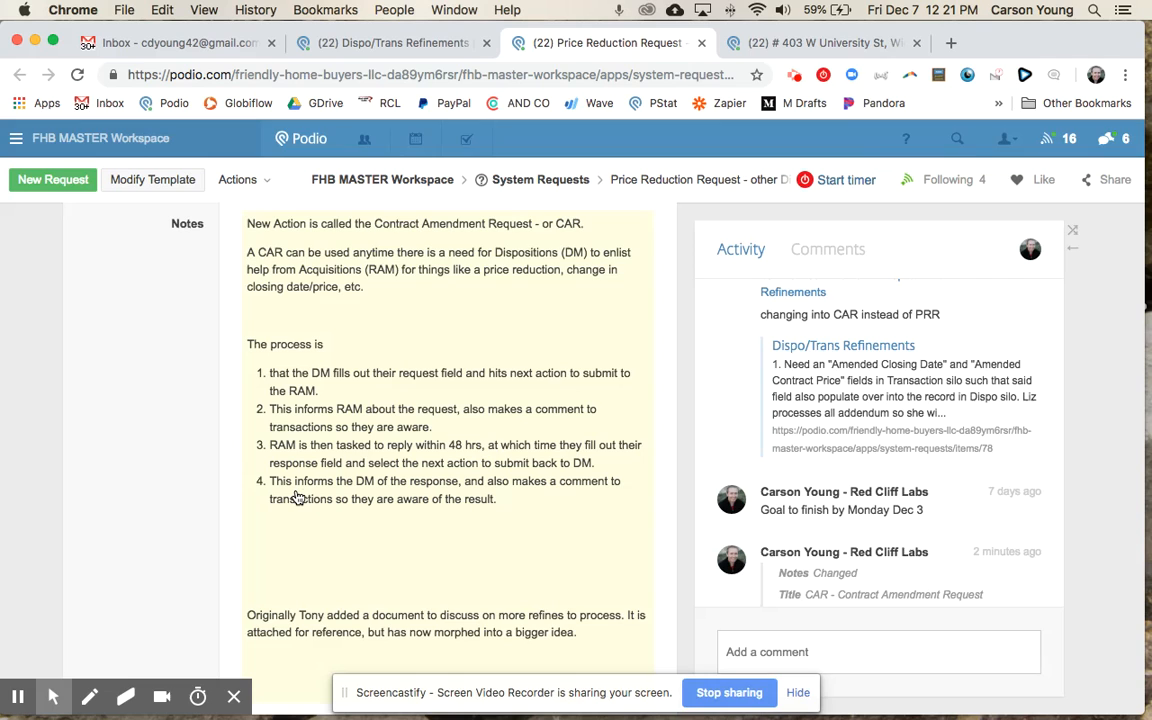
{"action": "left_click", "coordinate": [821, 55]}
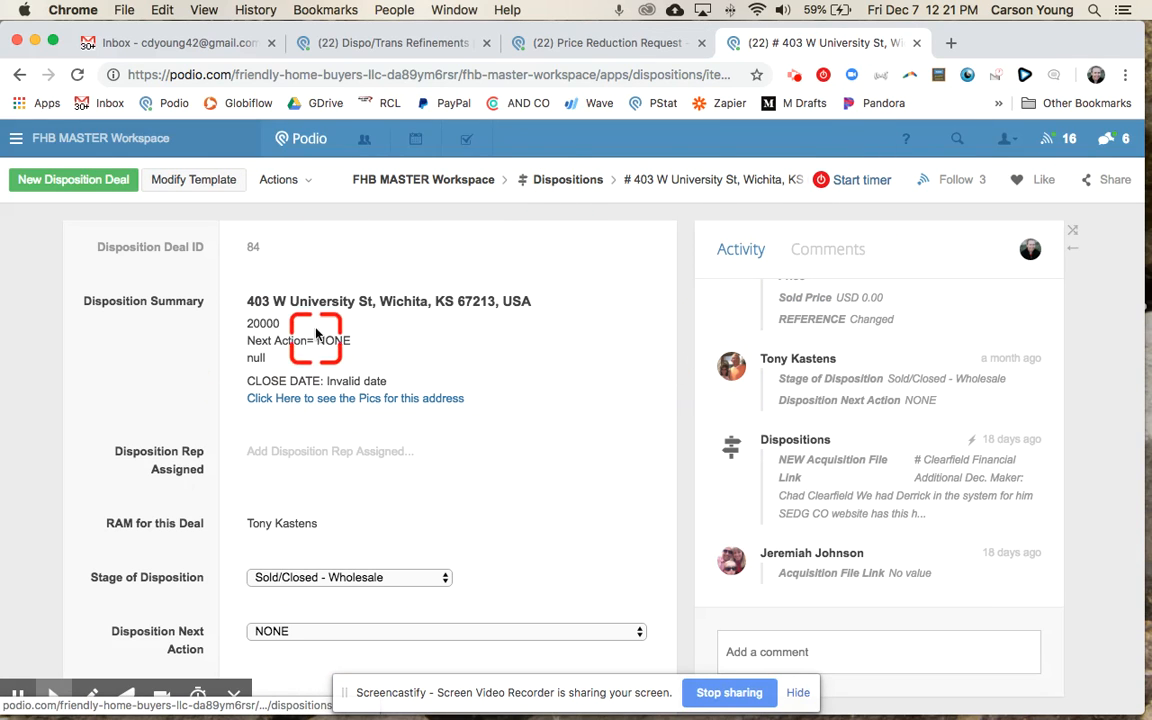
{"action": "mouse_move", "coordinate": [258, 320]}
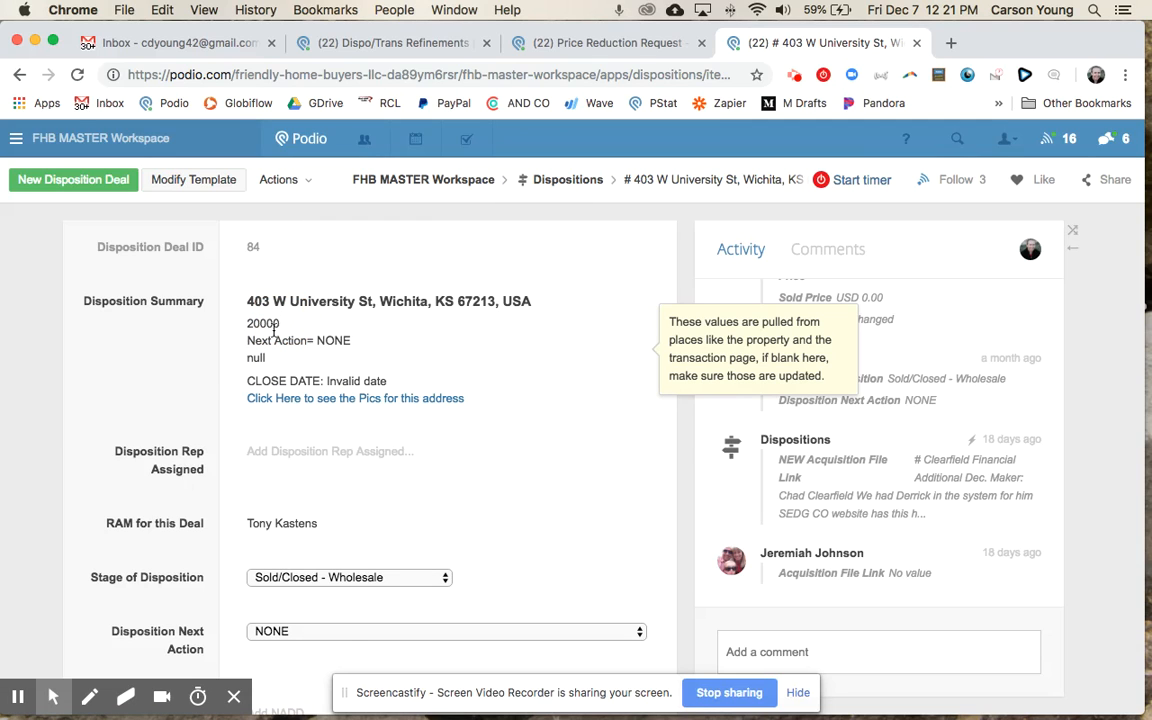
{"action": "left_click", "coordinate": [303, 580]}
{"action": "scroll", "coordinate": [300, 578], "scroll_direction": "down", "scroll_amount": 5}
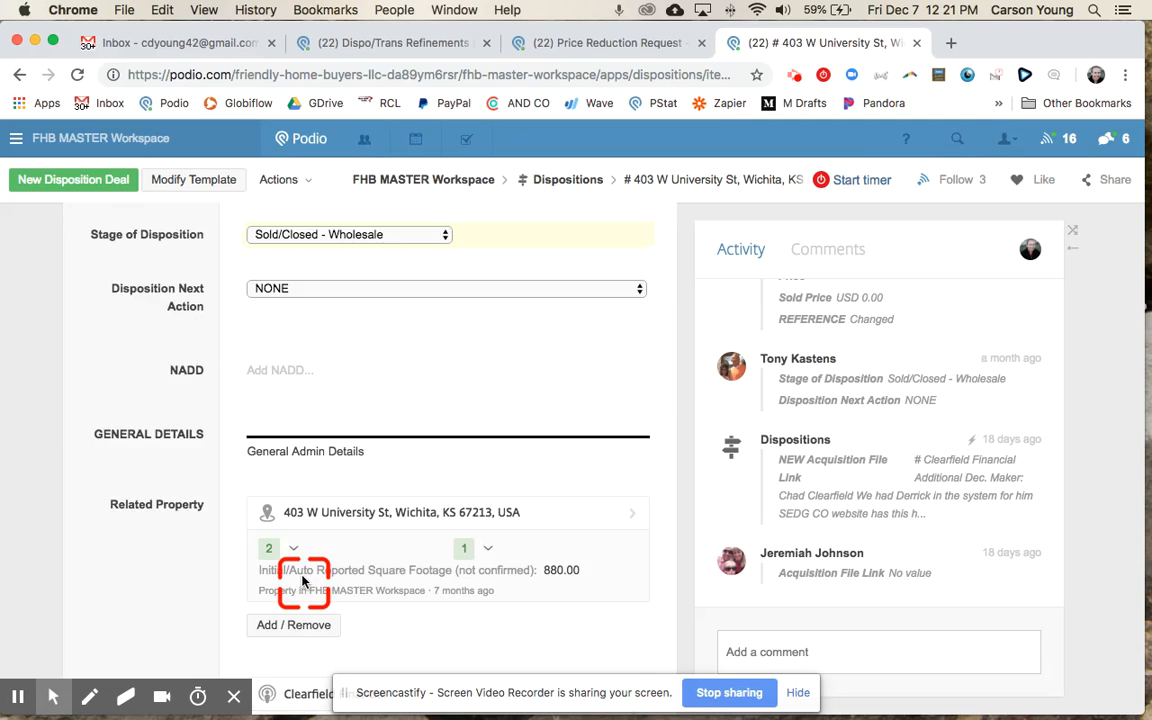
{"action": "scroll", "coordinate": [301, 580], "scroll_direction": "up", "scroll_amount": 5}
{"action": "left_click", "coordinate": [268, 296]}
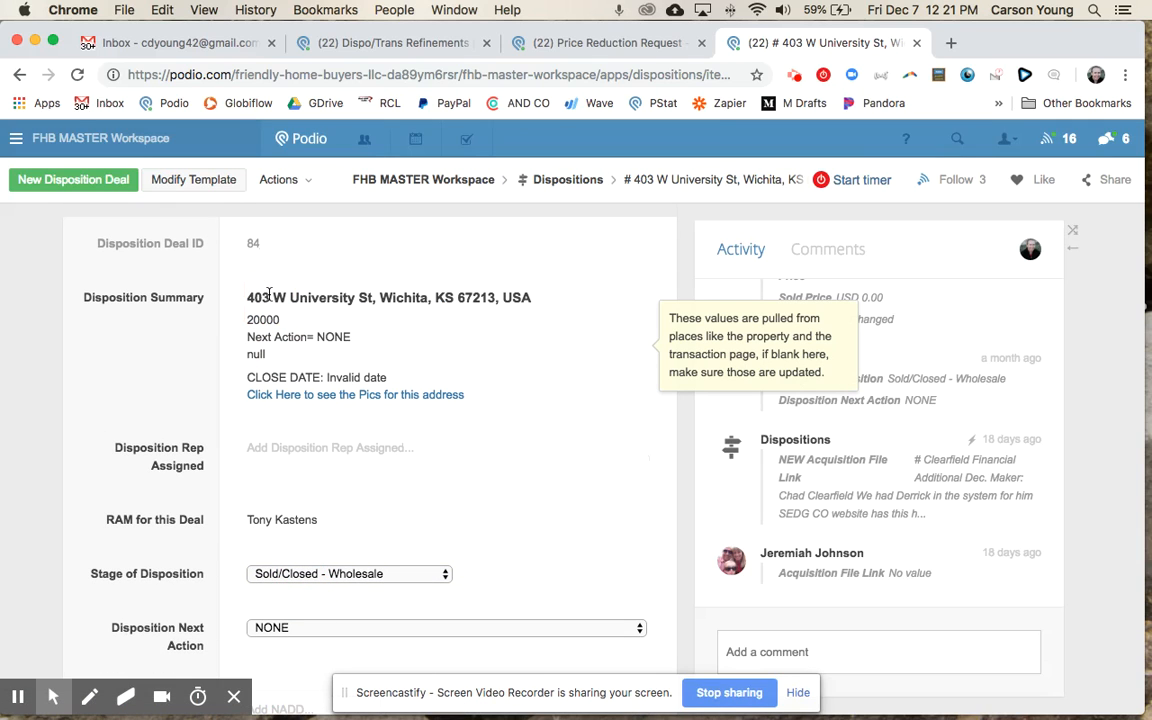
{"action": "left_click", "coordinate": [282, 351]}
{"action": "scroll", "coordinate": [282, 351], "scroll_direction": "down", "scroll_amount": 3}
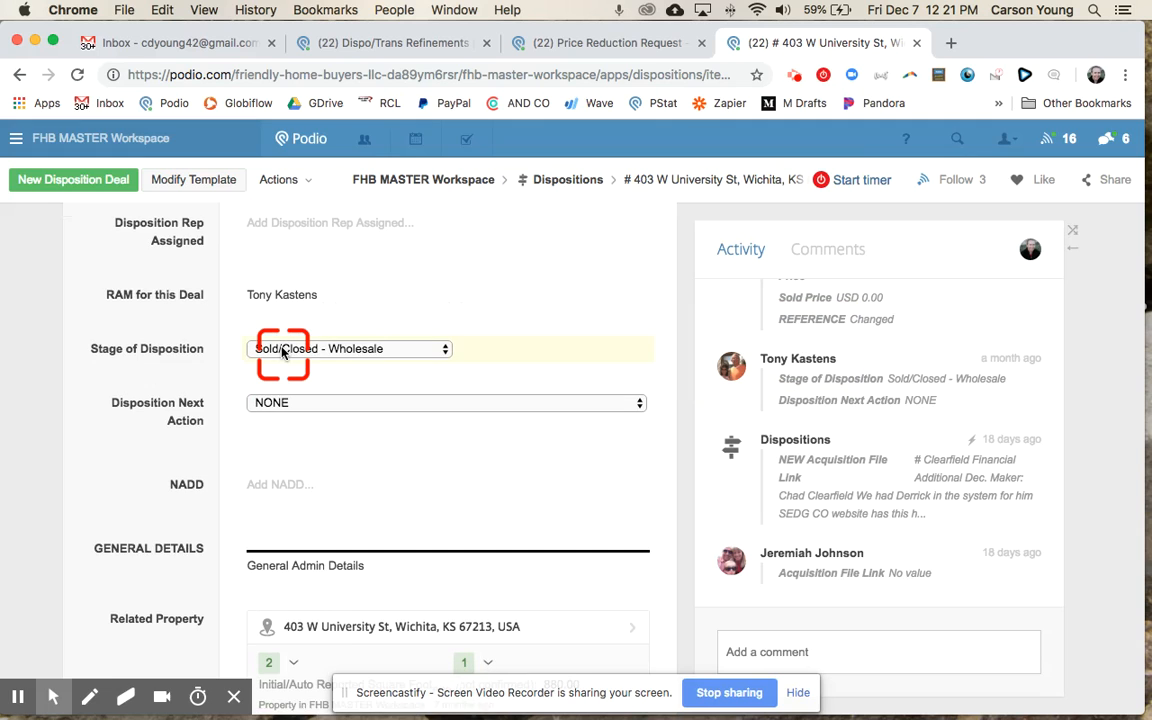
{"action": "scroll", "coordinate": [282, 351], "scroll_direction": "down", "scroll_amount": 2}
{"action": "scroll", "coordinate": [282, 351], "scroll_direction": "up", "scroll_amount": 5}
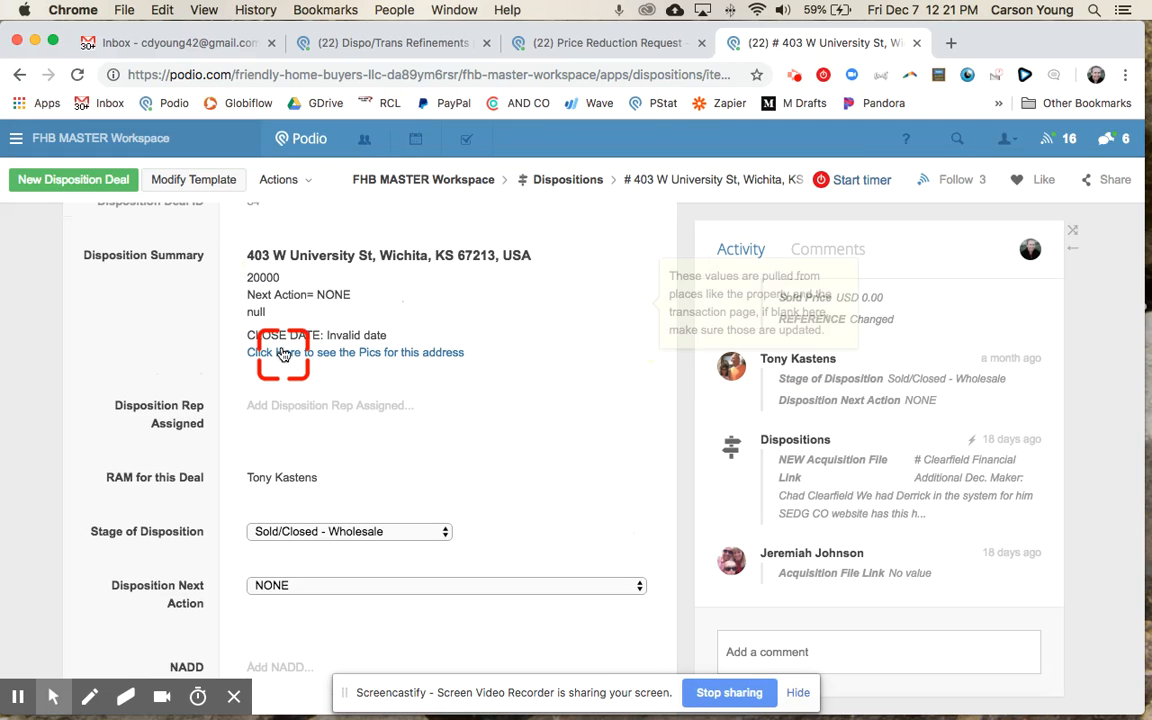
{"action": "left_click", "coordinate": [185, 391]}
{"action": "scroll", "coordinate": [184, 391], "scroll_direction": "down", "scroll_amount": 3}
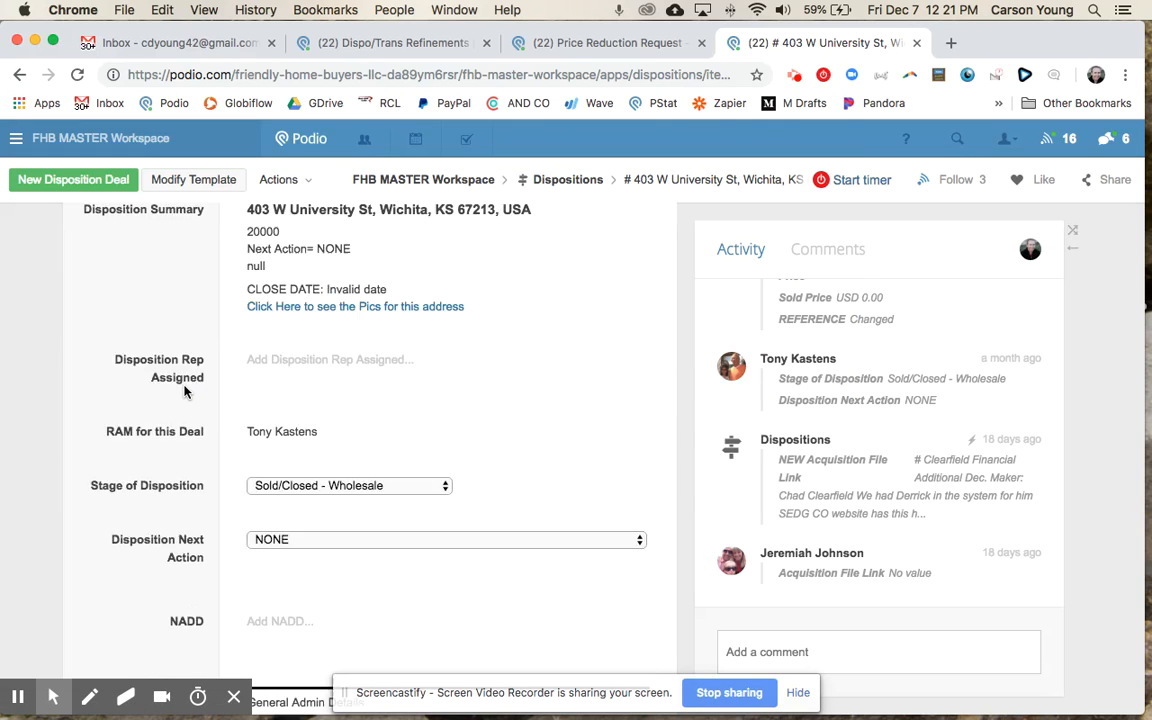
{"action": "scroll", "coordinate": [185, 391], "scroll_direction": "down", "scroll_amount": 7}
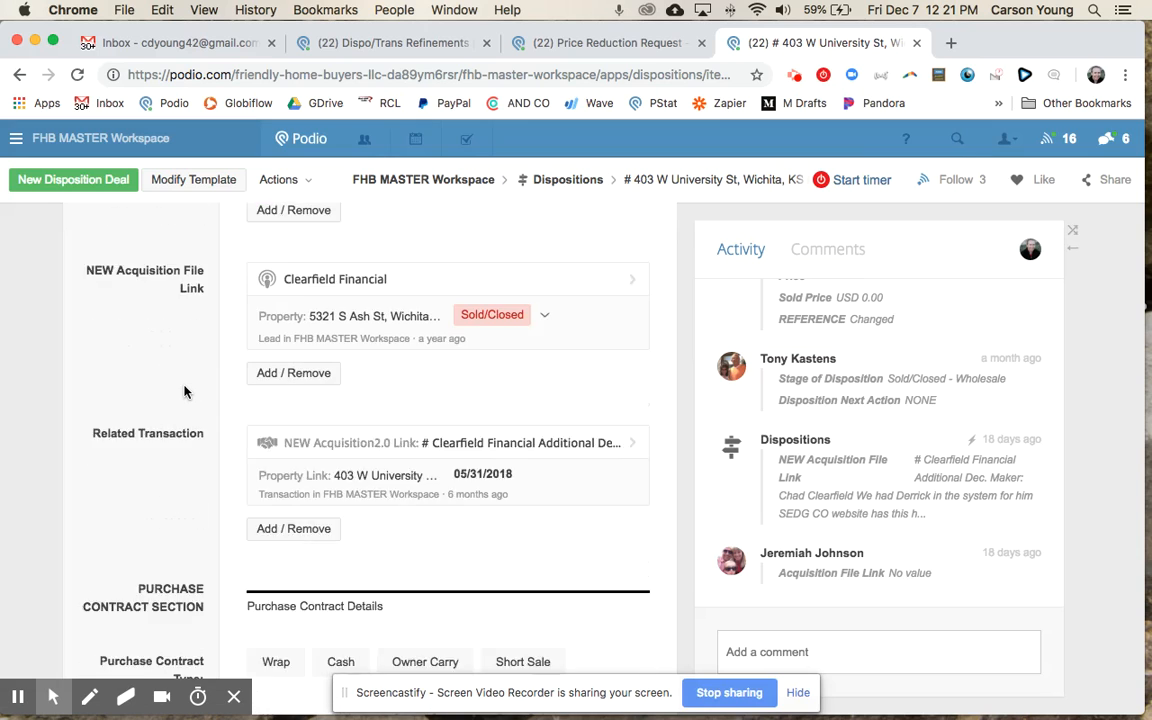
{"action": "scroll", "coordinate": [185, 391], "scroll_direction": "down", "scroll_amount": 6}
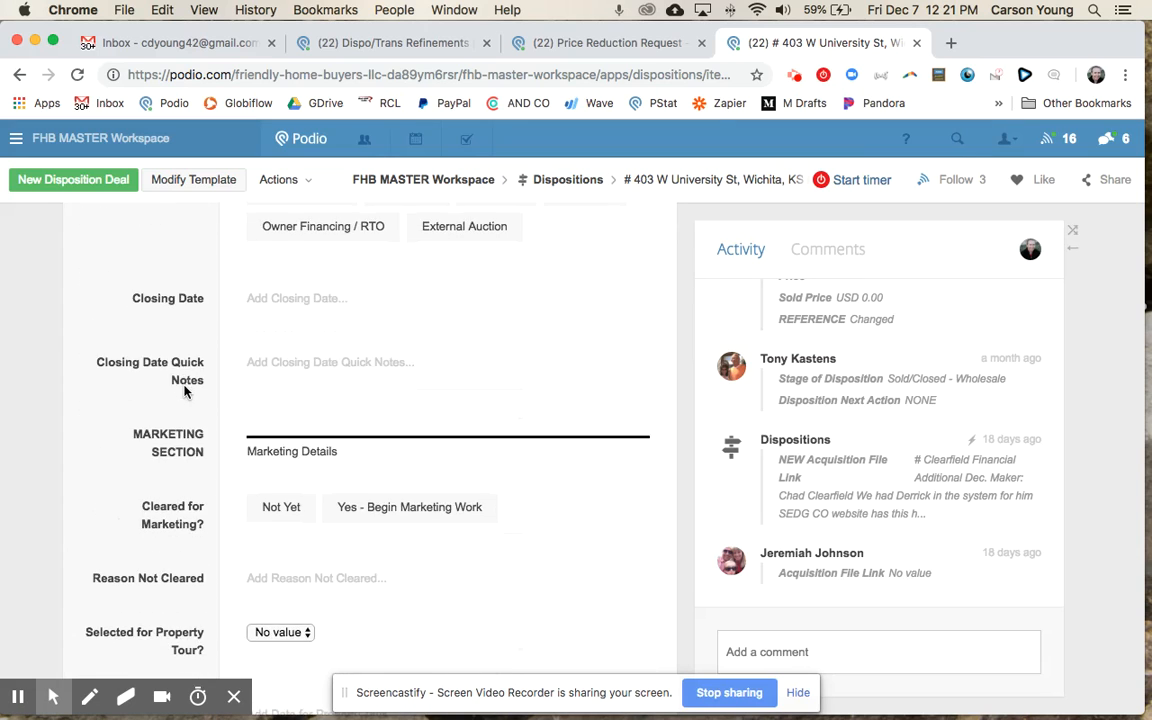
{"action": "scroll", "coordinate": [184, 386], "scroll_direction": "down", "scroll_amount": 6}
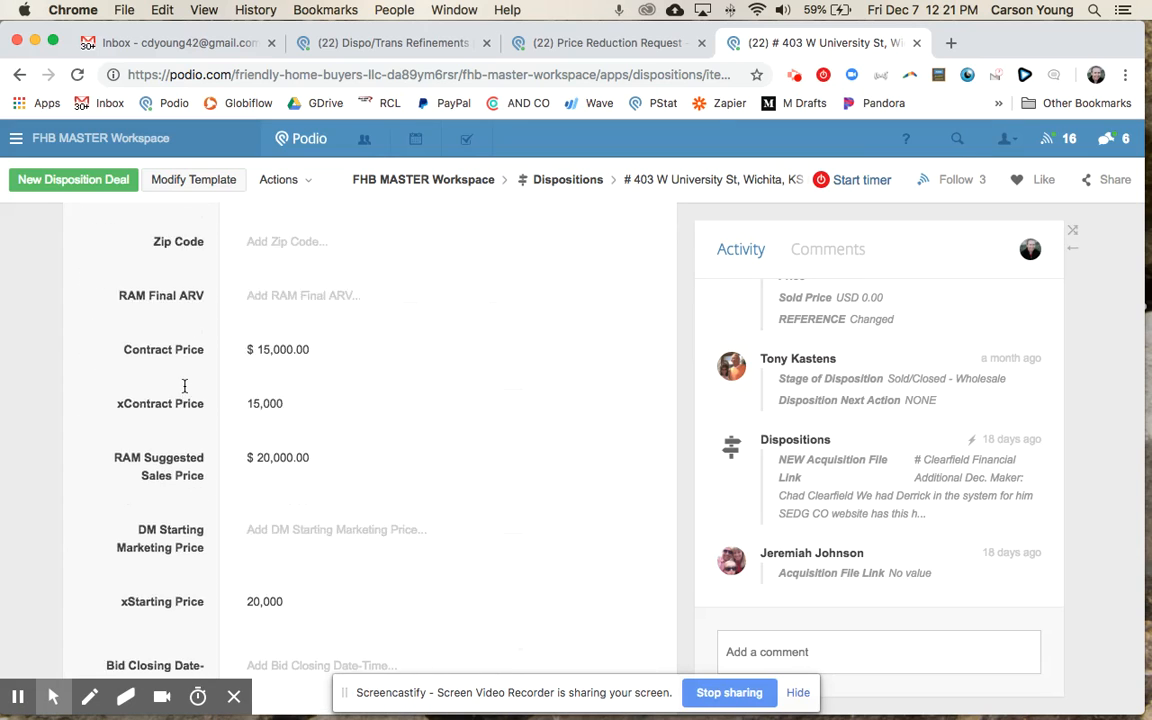
{"action": "scroll", "coordinate": [184, 386], "scroll_direction": "down", "scroll_amount": 3}
{"action": "left_click", "coordinate": [122, 422]}
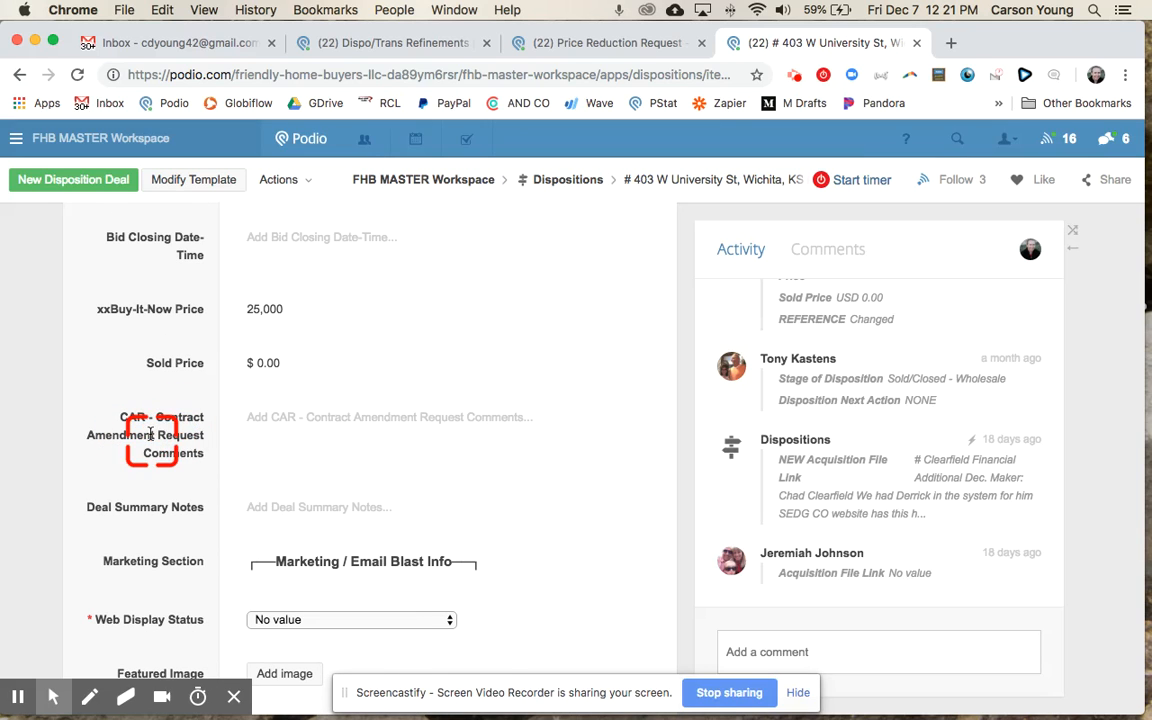
Step: Save CAR comments 'TEST CAR submission - need Price reduction' and 'need closing date to change to xyz'
{"action": "left_click", "coordinate": [305, 437]}
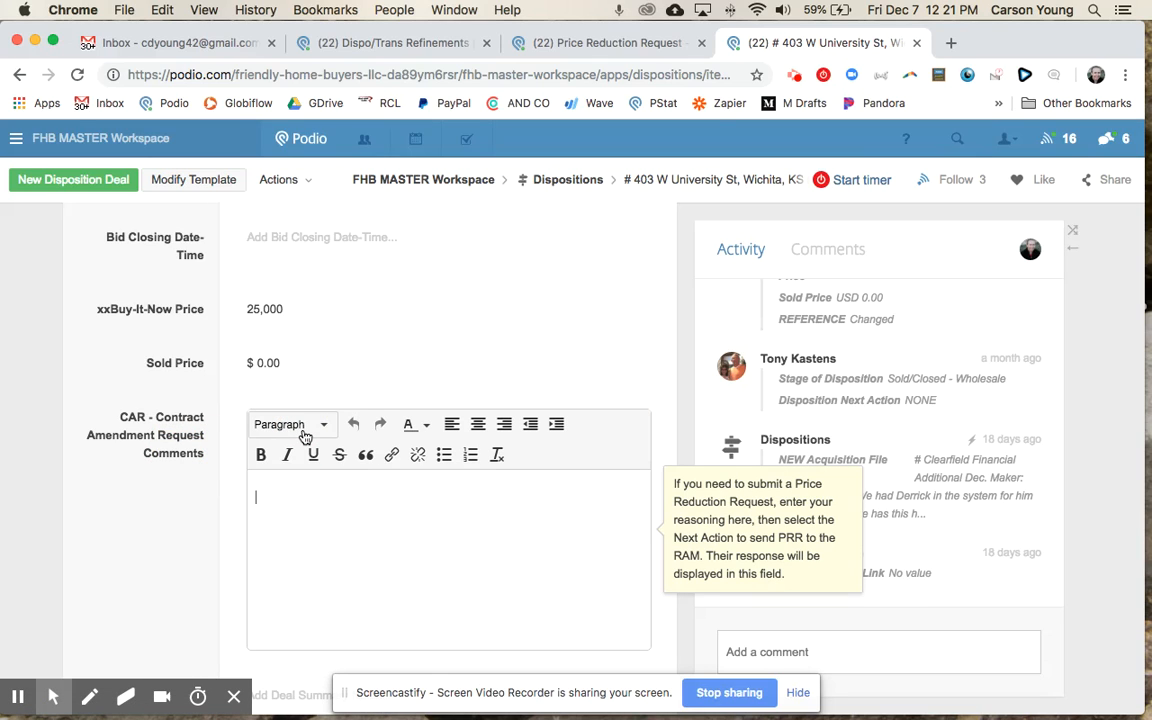
{"action": "left_click", "coordinate": [321, 590]}
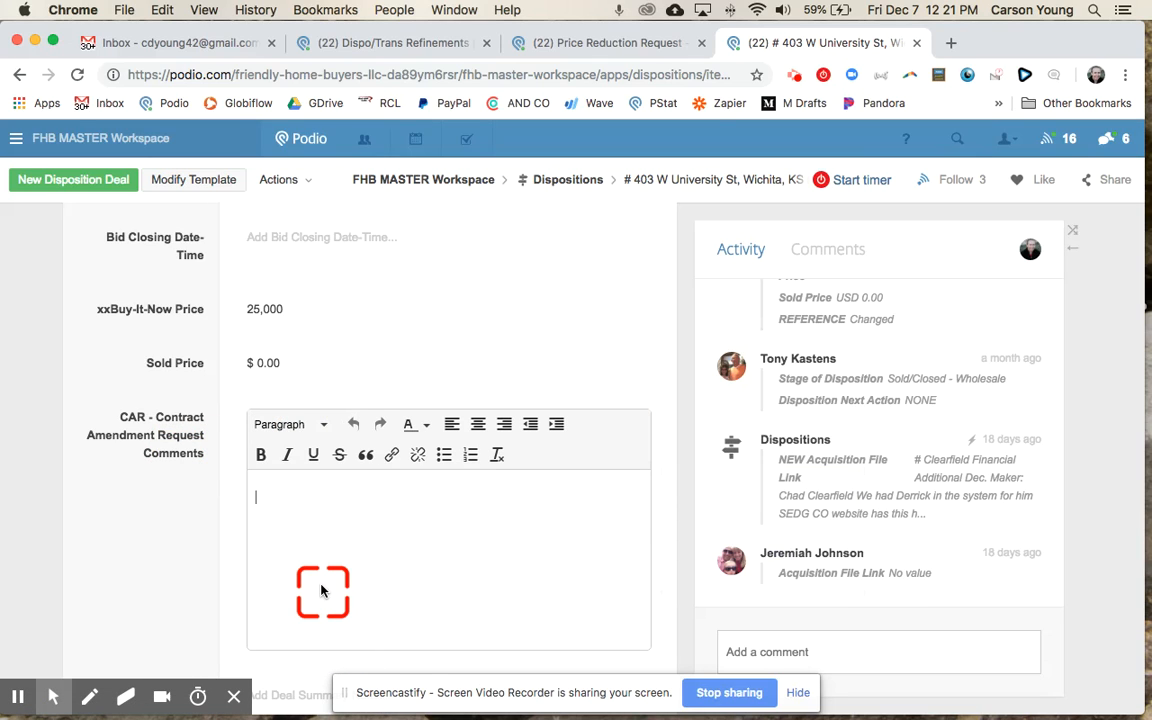
{"action": "type", "text": "TEST CAR submission - need Price reduction"}
{"action": "key", "text": "Return"}
{"action": "type", "text": "need closing date to change to xyz"}
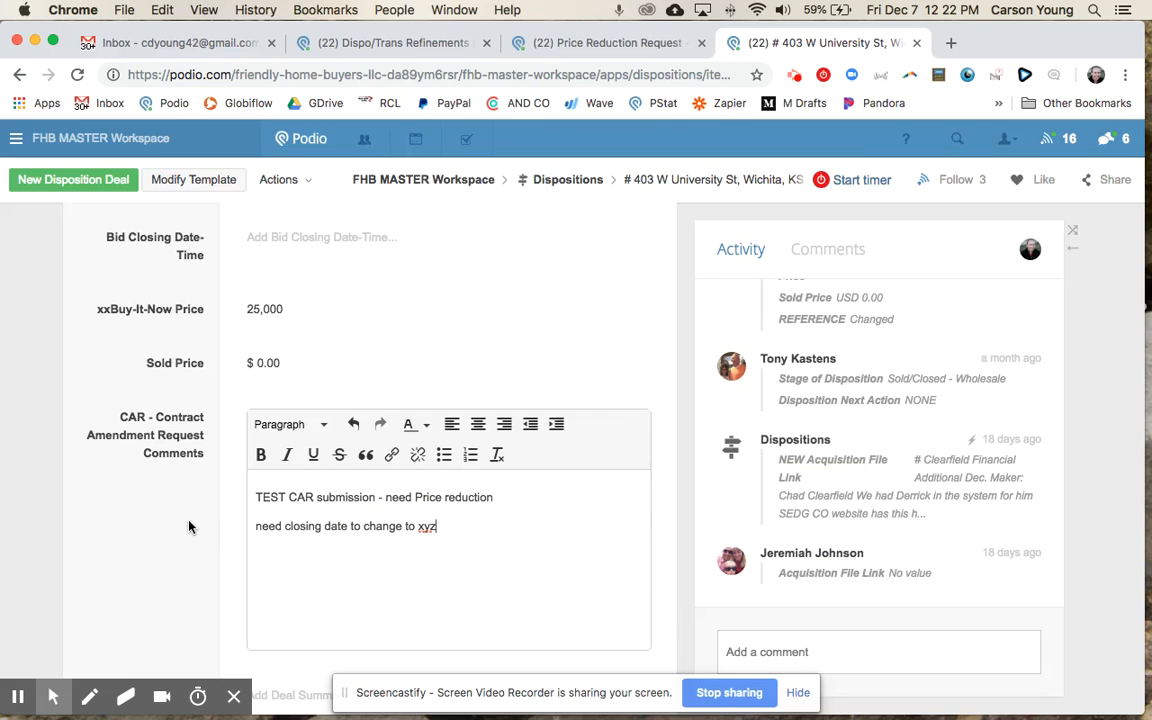
{"action": "left_click", "coordinate": [157, 501]}
{"action": "scroll", "coordinate": [155, 500], "scroll_direction": "down", "scroll_amount": 10}
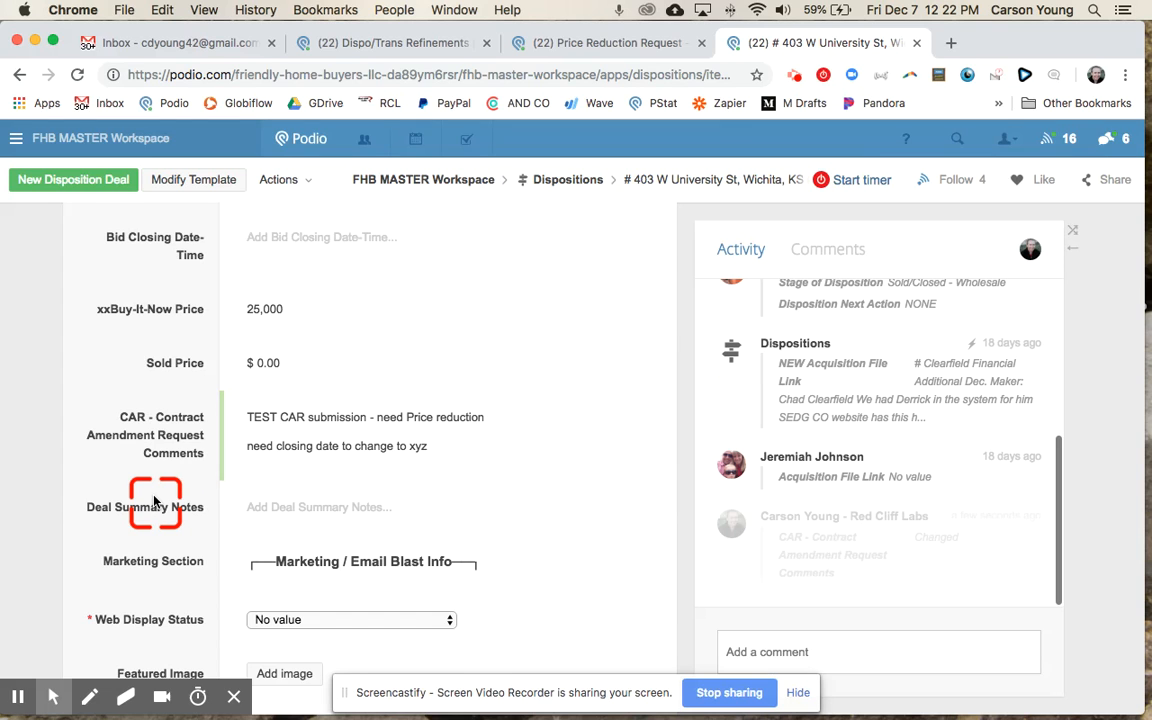
{"action": "scroll", "coordinate": [155, 501], "scroll_direction": "up", "scroll_amount": 10}
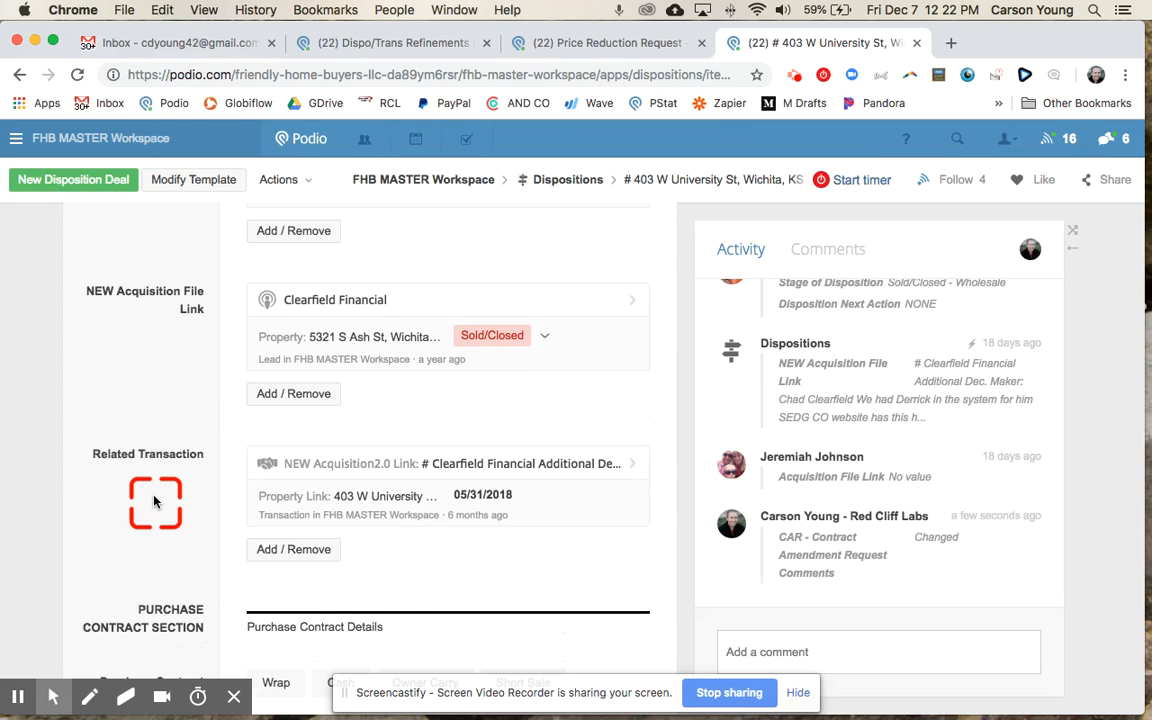
{"action": "scroll", "coordinate": [155, 501], "scroll_direction": "up", "scroll_amount": 3}
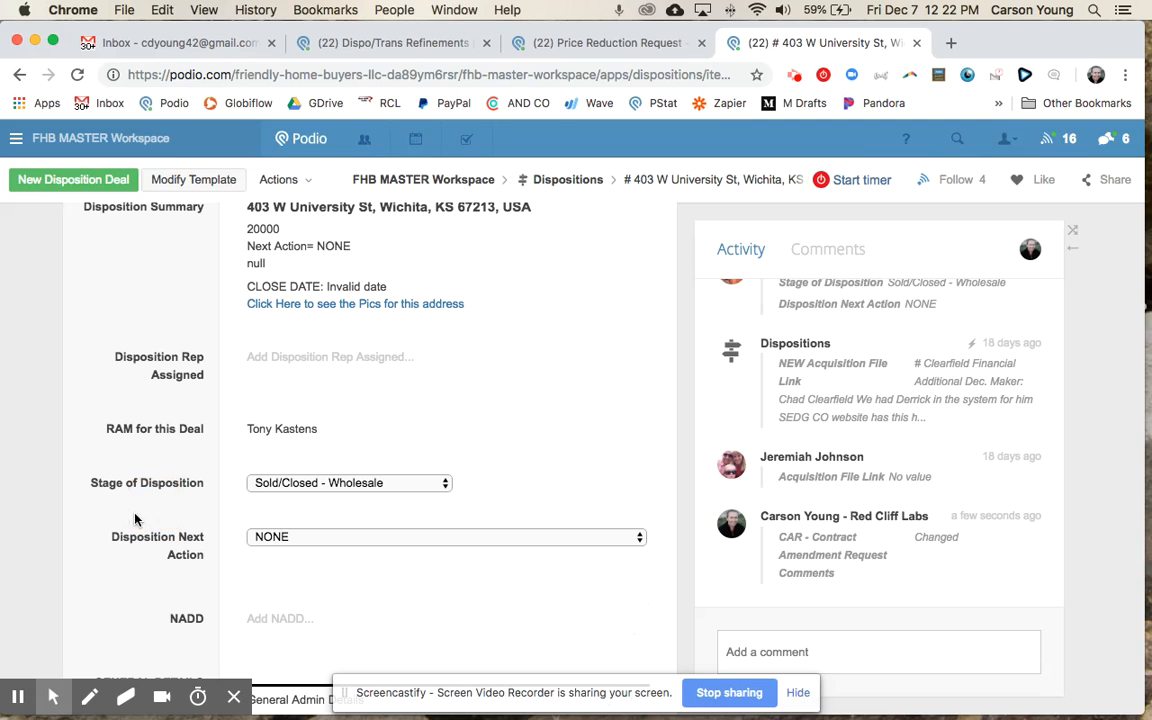
Step: Set Disposition Next Action to 'Submit Contract Amendment Request (CAR) to the RAM' and review the logged send-back message
{"action": "left_click", "coordinate": [301, 542]}
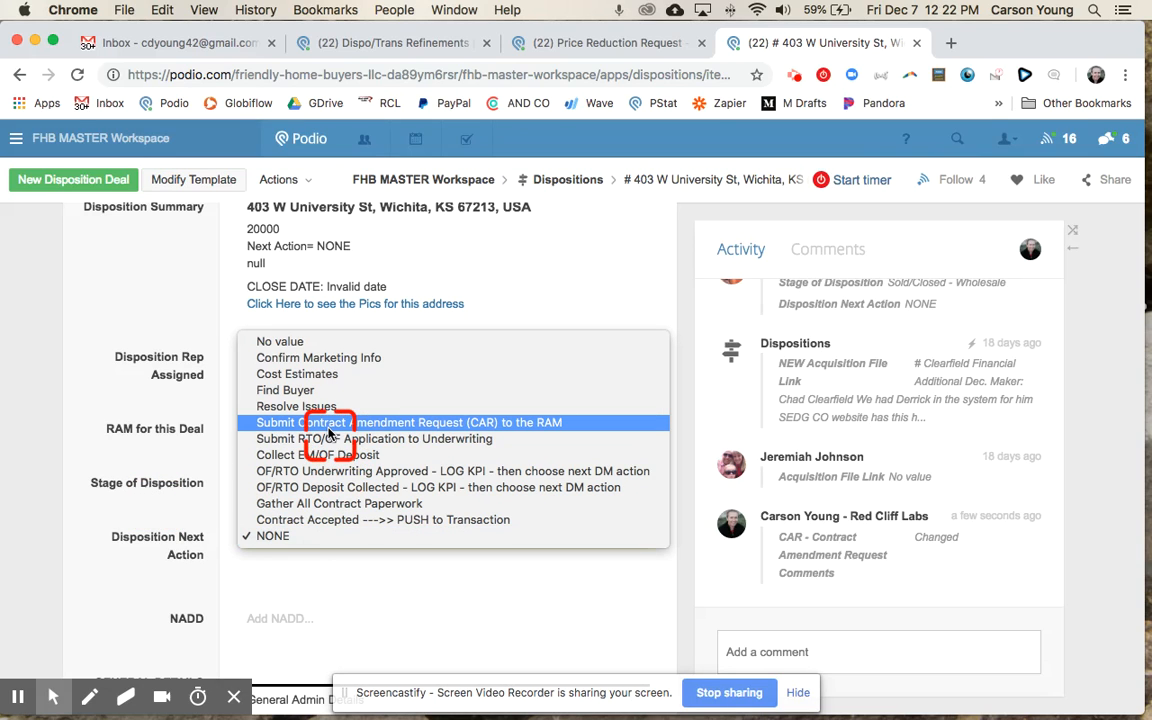
{"action": "left_click", "coordinate": [510, 424]}
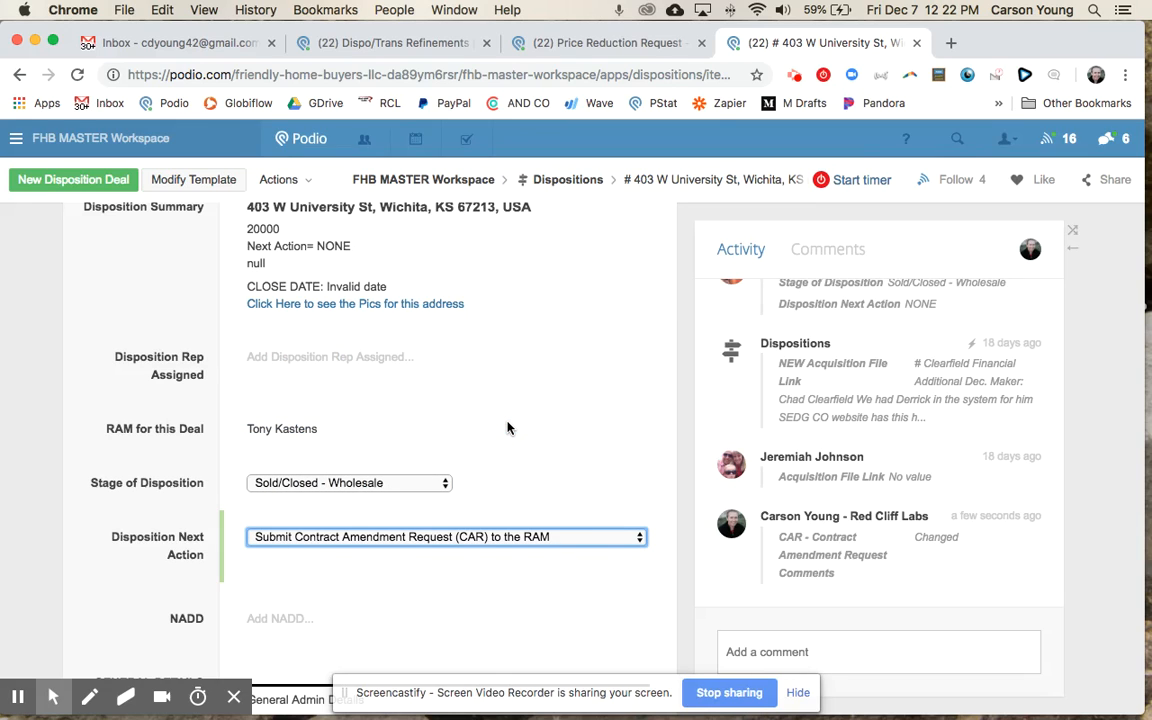
{"action": "left_click", "coordinate": [836, 537]}
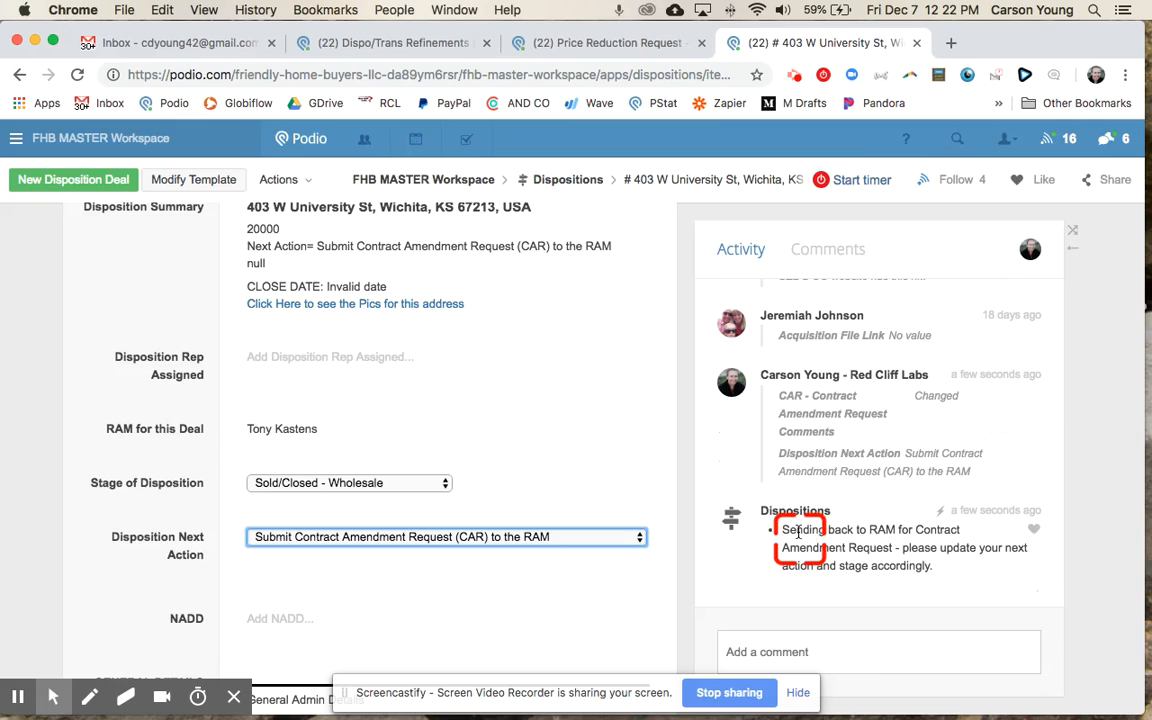
{"action": "left_click_drag", "start_coordinate": [840, 530], "coordinate": [913, 563]}
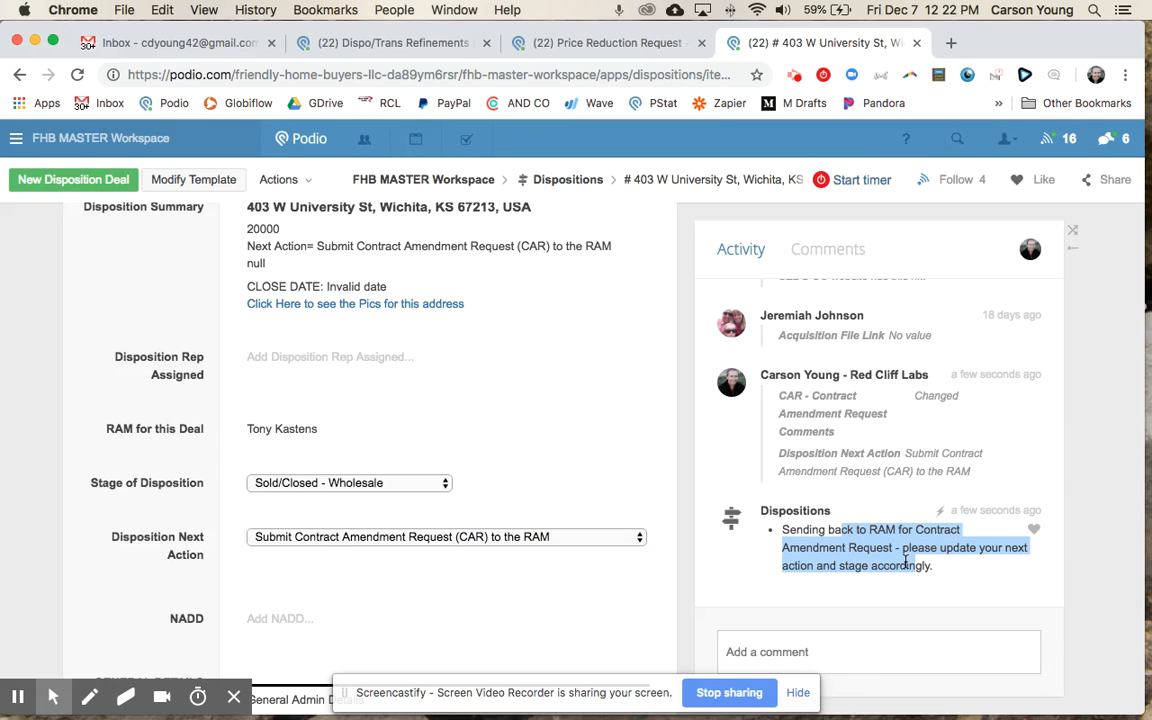
{"action": "left_click", "coordinate": [908, 562]}
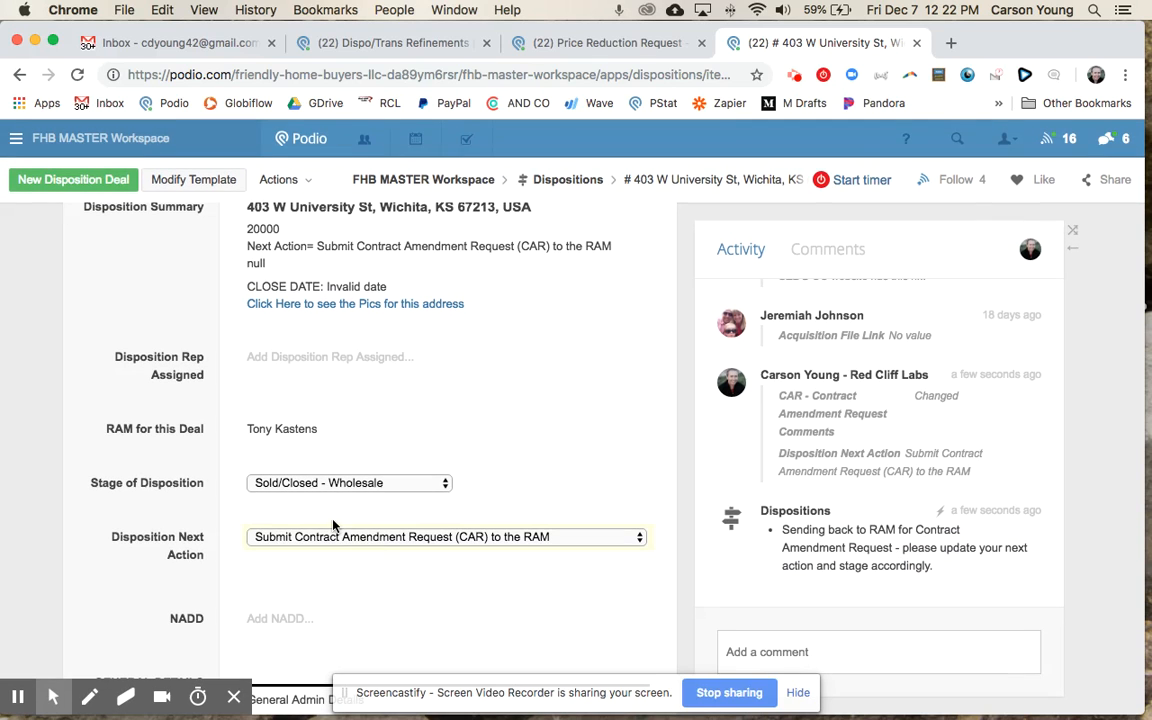
Step: Look over the Stage of Disposition and Next Action choices, leaving both unchanged
{"action": "left_click", "coordinate": [337, 483]}
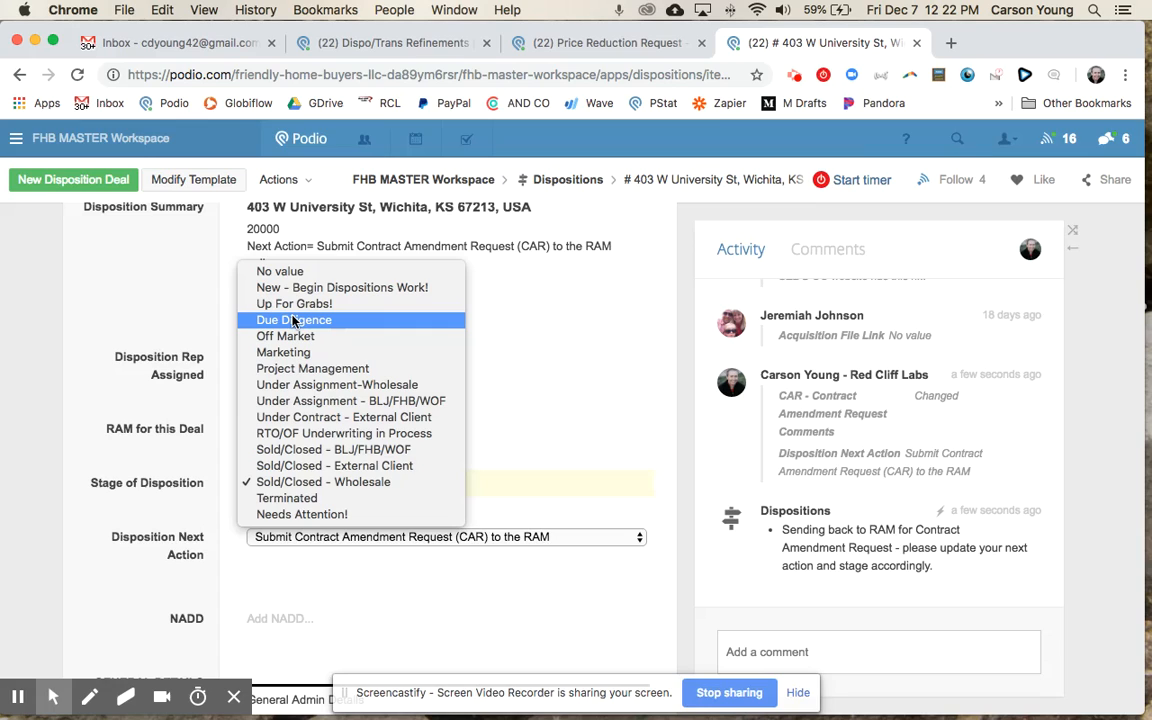
{"action": "left_click", "coordinate": [292, 368]}
{"action": "left_click", "coordinate": [278, 537]}
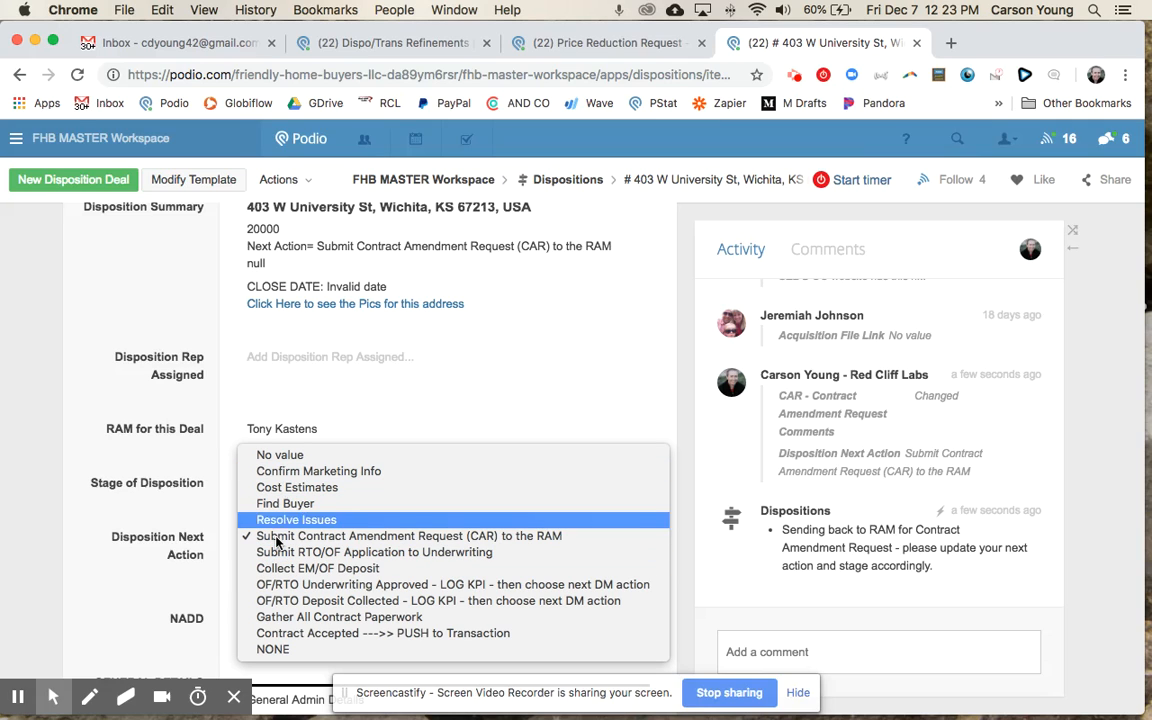
{"action": "left_click", "coordinate": [181, 573]}
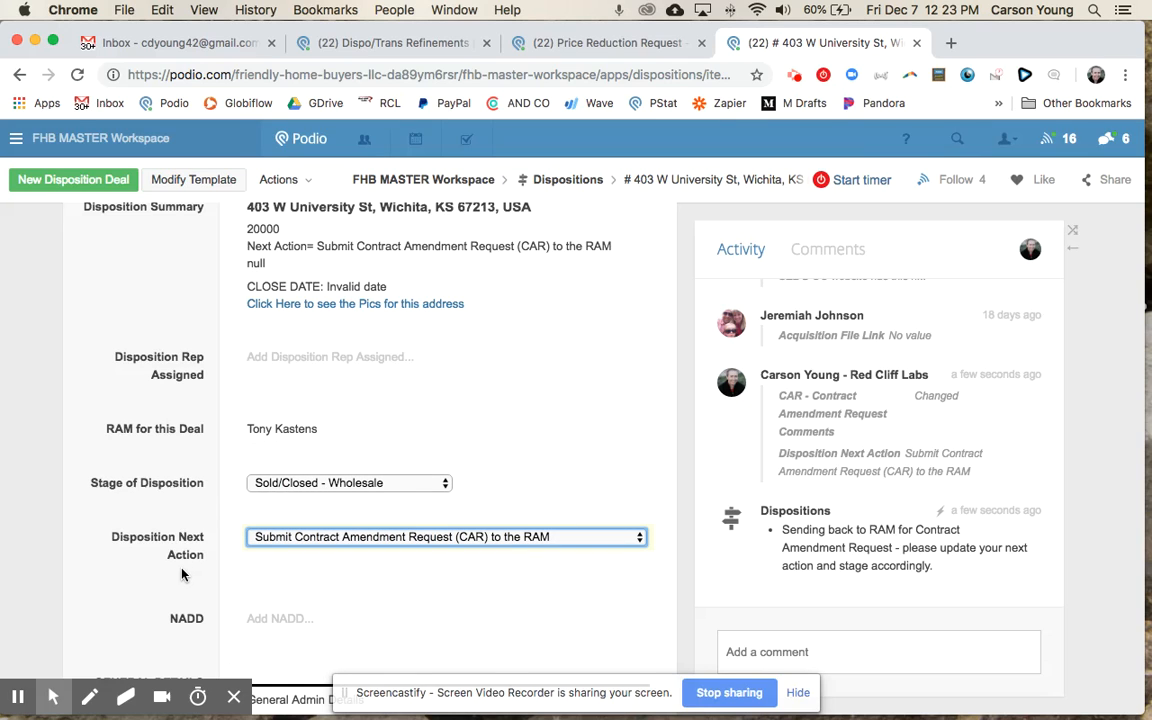
{"action": "left_click", "coordinate": [181, 561]}
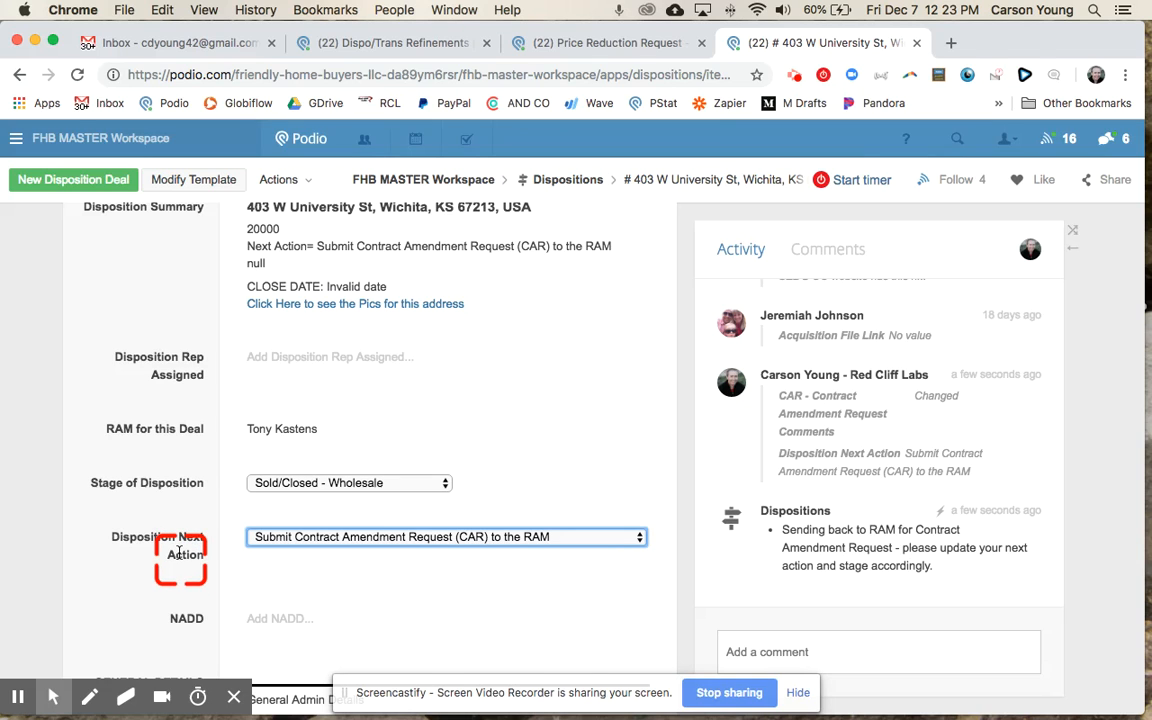
{"action": "scroll", "coordinate": [178, 556], "scroll_direction": "down", "scroll_amount": 5}
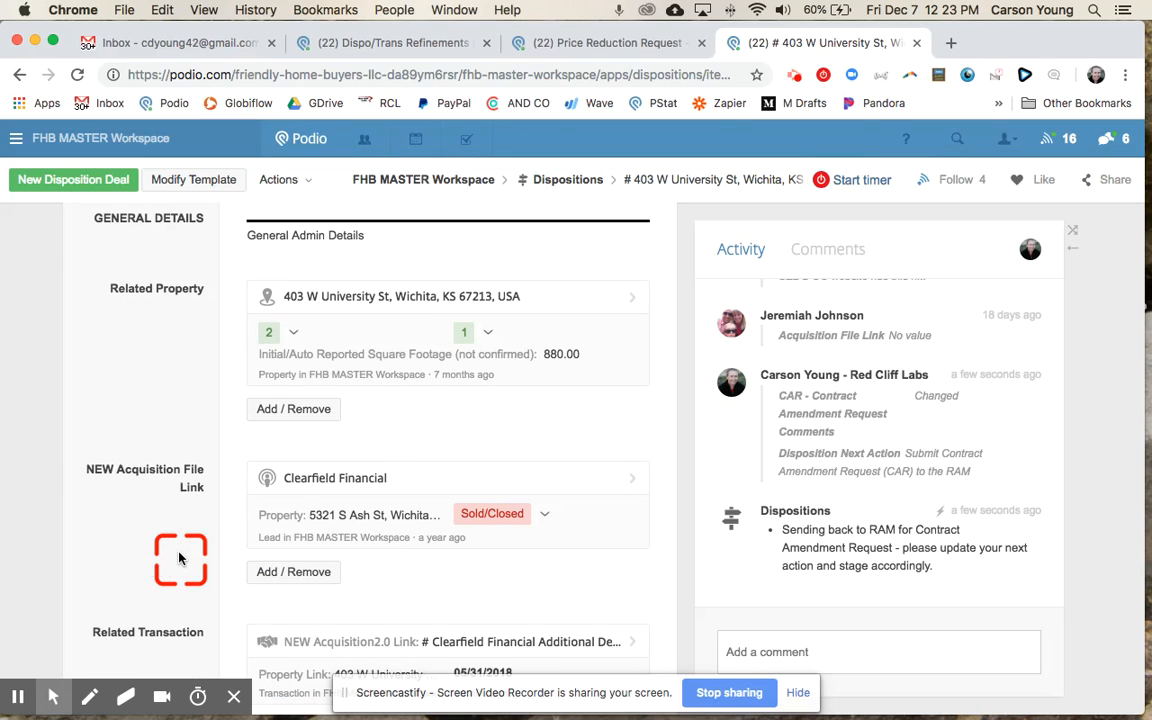
{"action": "left_click", "coordinate": [612, 478], "text": "super"}
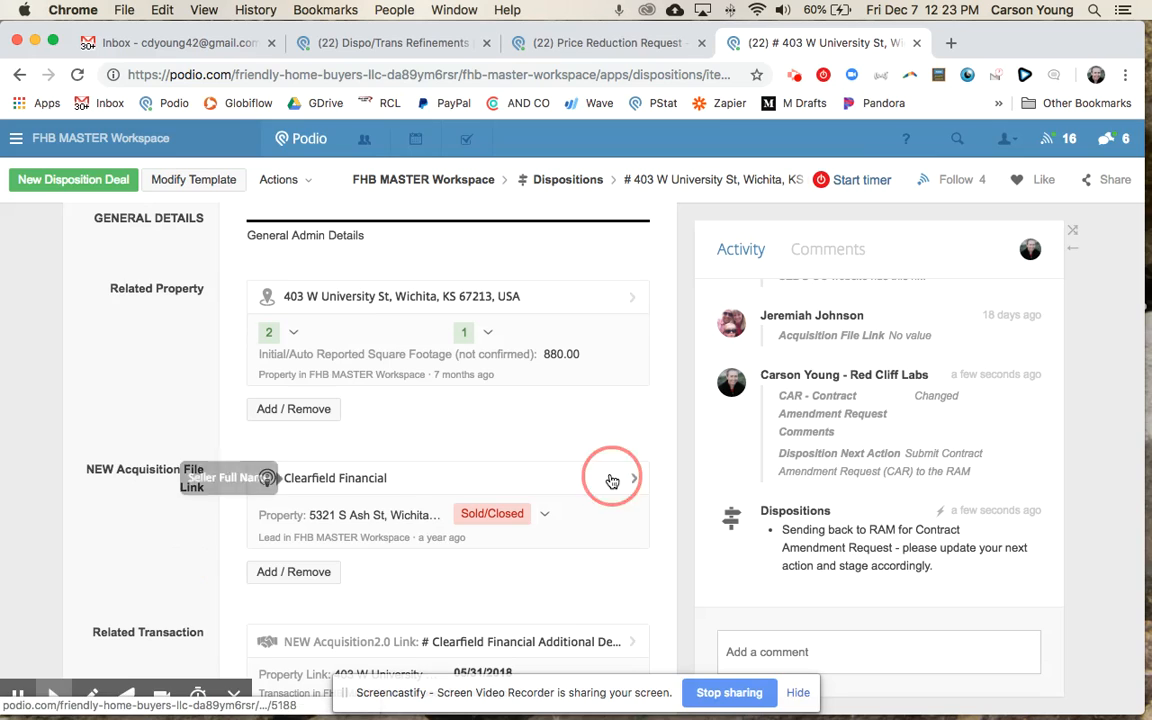
{"action": "left_click", "coordinate": [942, 45]}
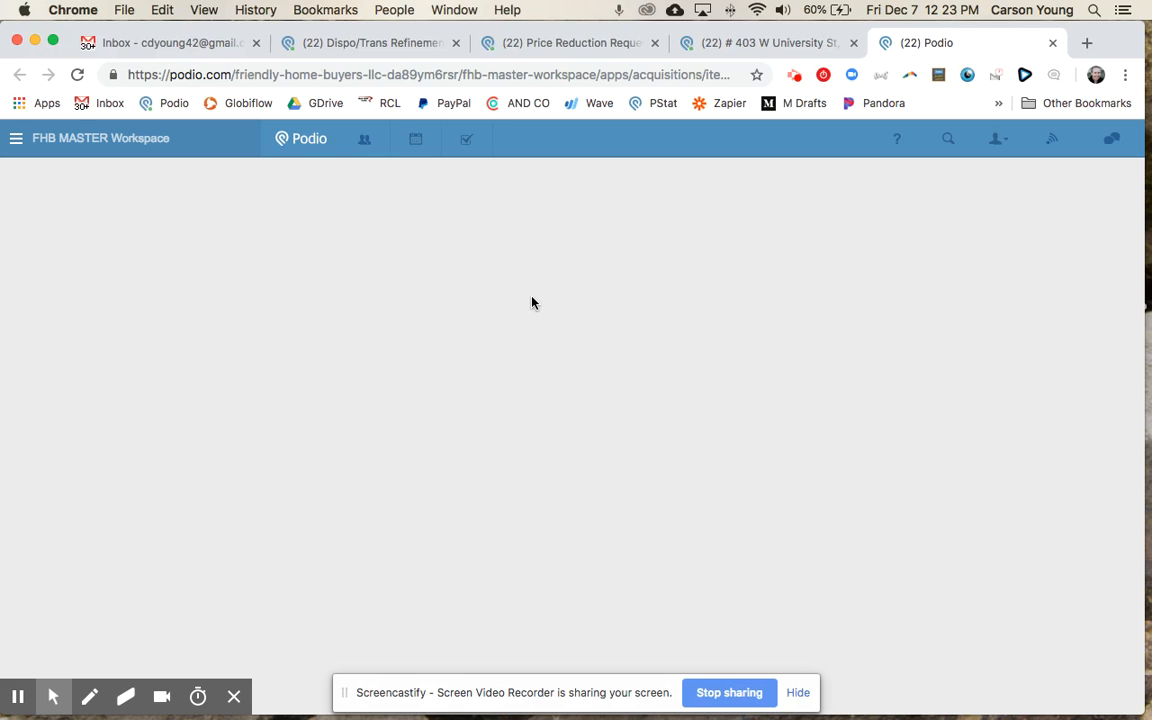
{"action": "scroll", "coordinate": [352, 411], "scroll_direction": "down", "scroll_amount": 10}
{"action": "scroll", "coordinate": [350, 479], "scroll_direction": "down", "scroll_amount": 15}
{"action": "scroll", "coordinate": [348, 475], "scroll_direction": "down", "scroll_amount": 2}
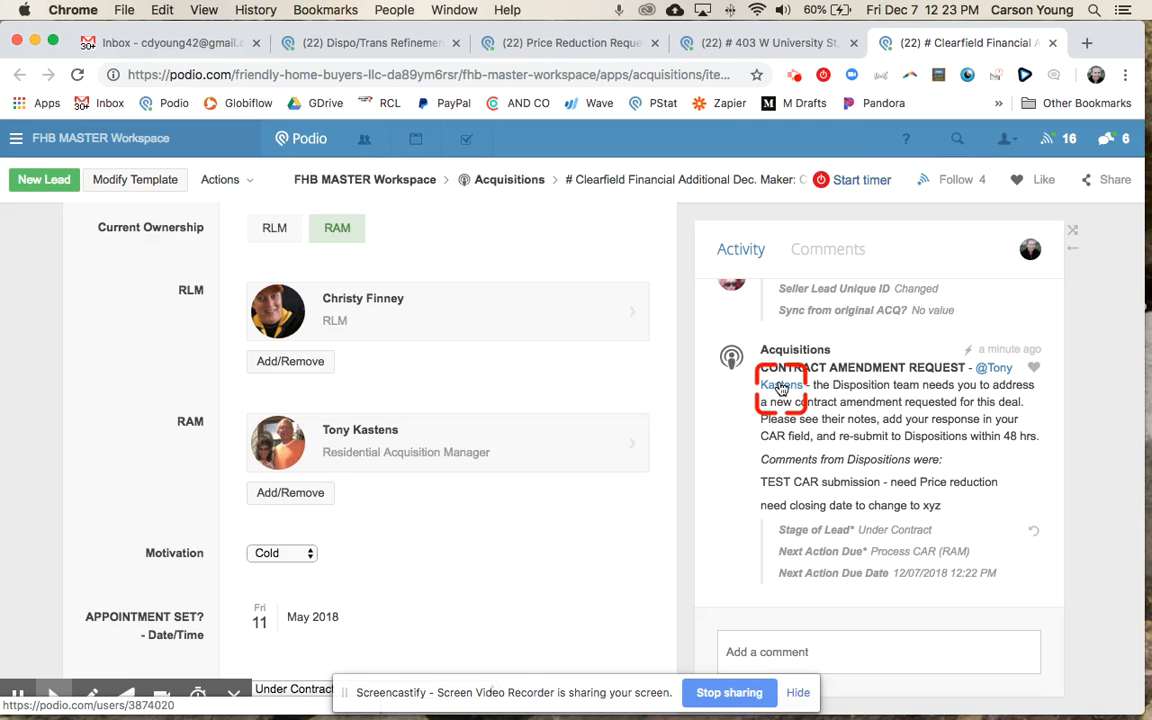
{"action": "left_click_drag", "start_coordinate": [776, 367], "coordinate": [934, 368]}
{"action": "left_click", "coordinate": [903, 388]}
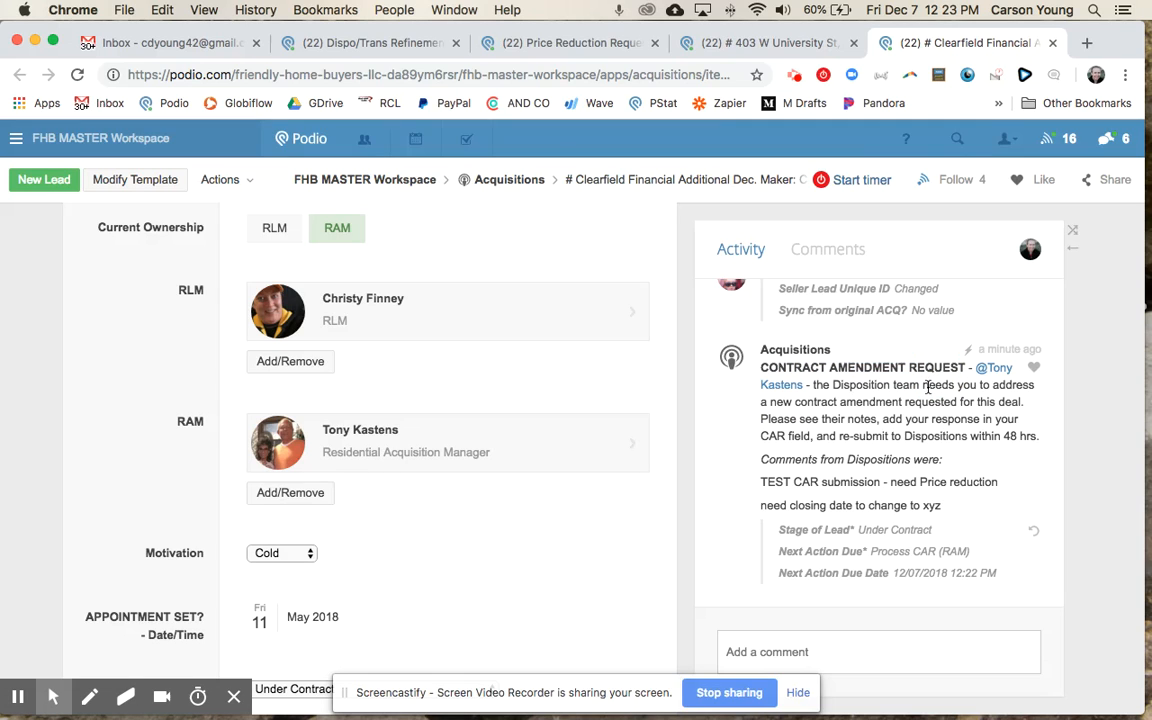
{"action": "left_click", "coordinate": [850, 412]}
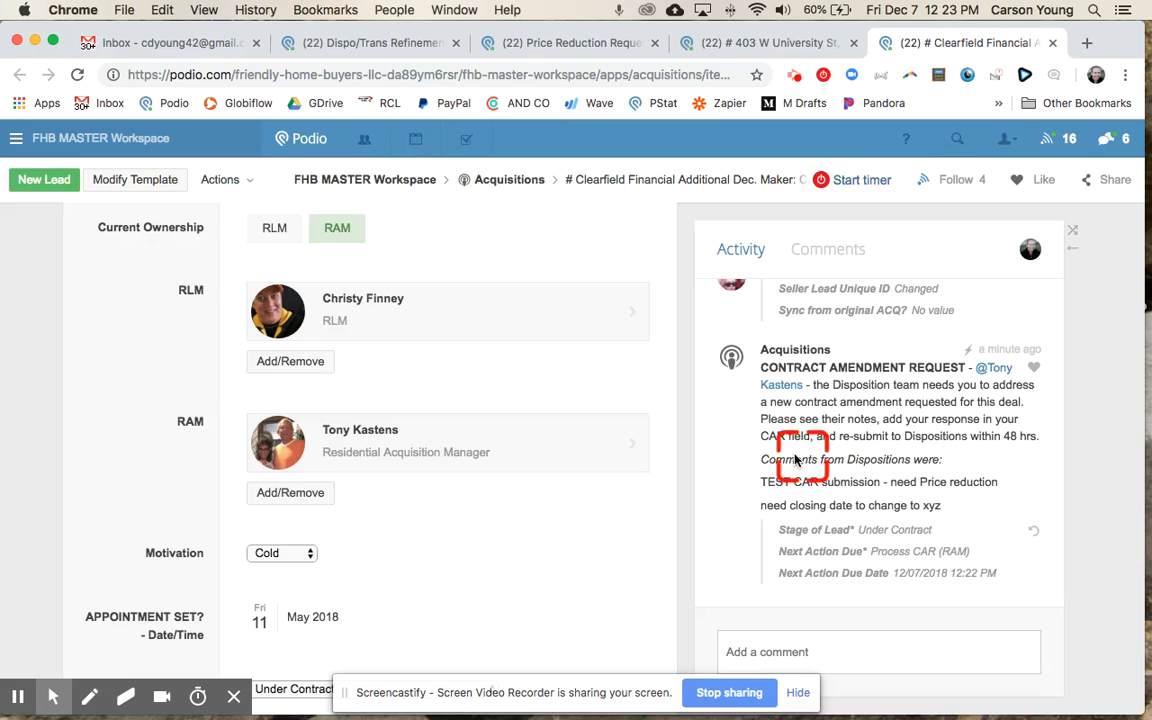
{"action": "left_click_drag", "start_coordinate": [774, 460], "coordinate": [920, 472]}
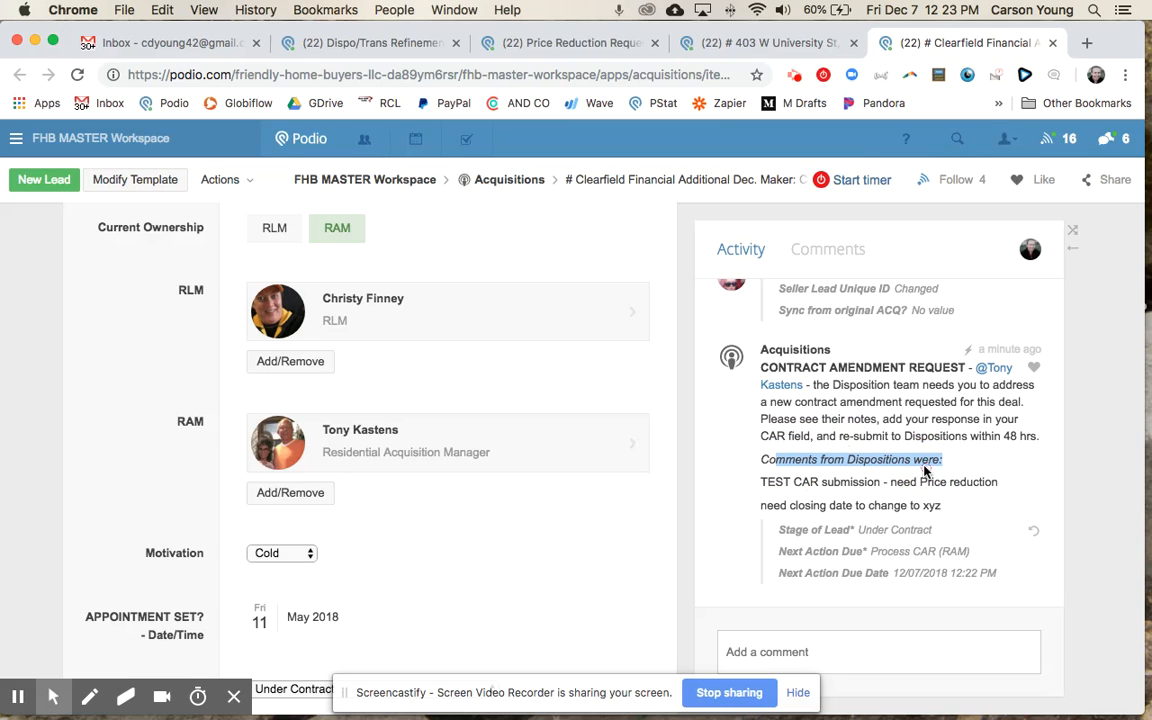
{"action": "left_click_drag", "start_coordinate": [765, 483], "coordinate": [964, 504]}
{"action": "left_click", "coordinate": [960, 511]}
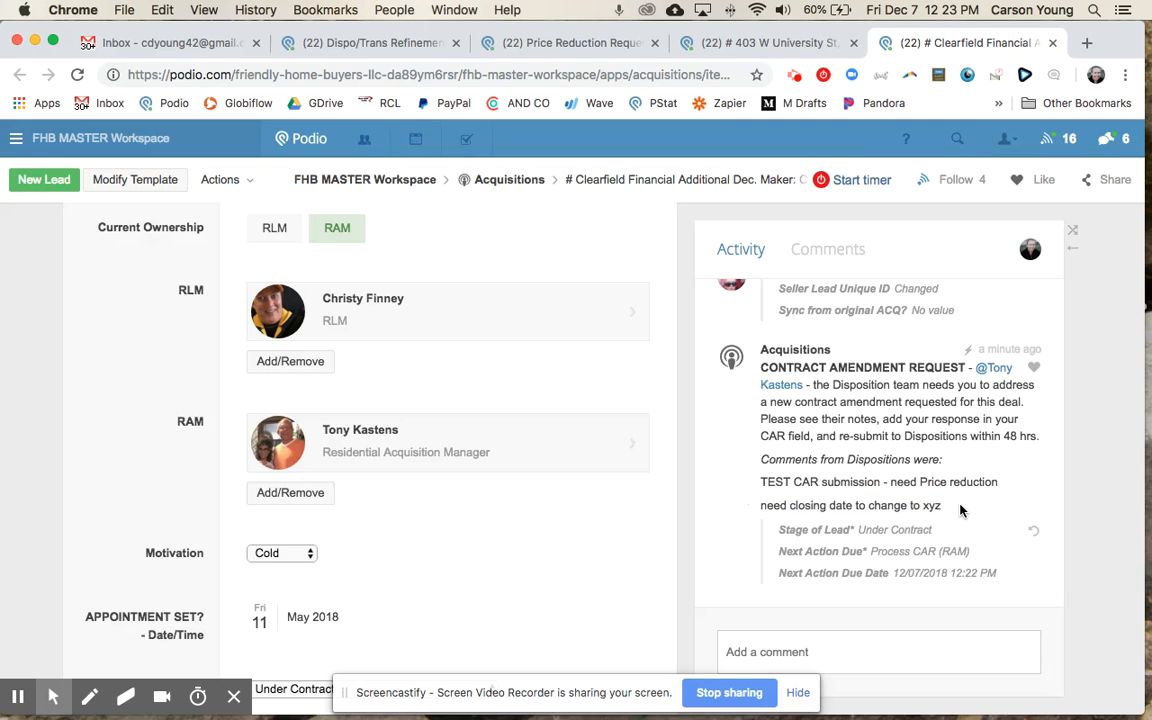
{"action": "scroll", "coordinate": [621, 478], "scroll_direction": "down", "scroll_amount": 4}
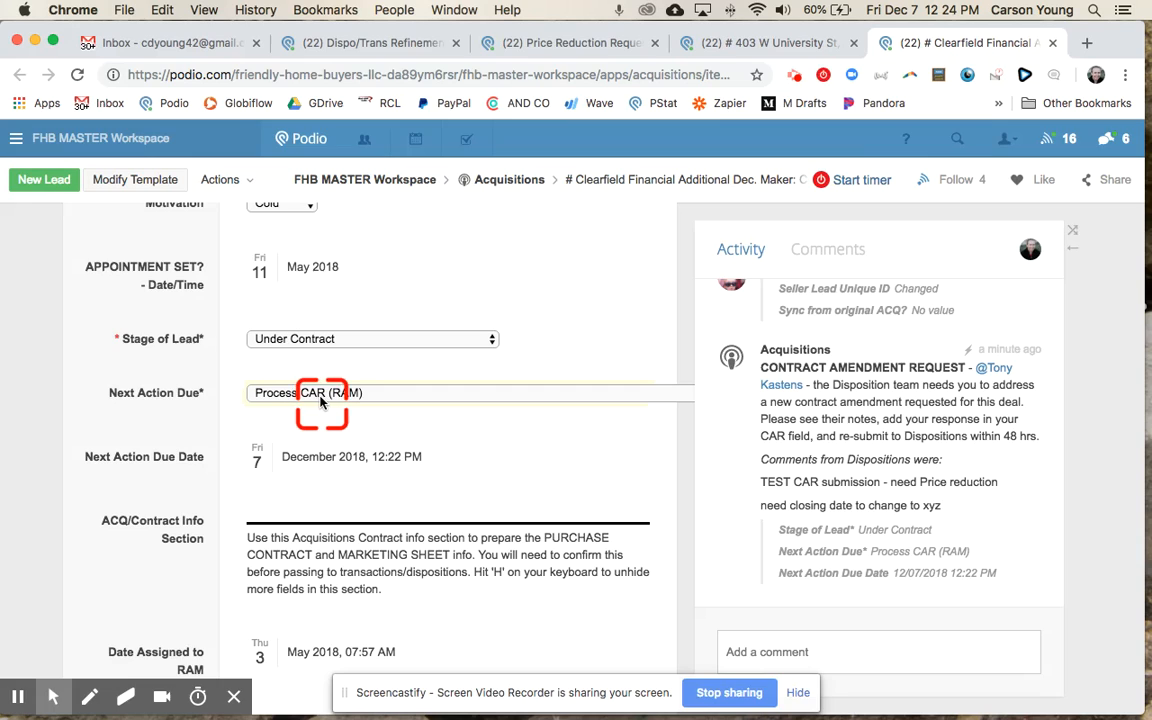
Step: Scroll through the Acquisitions lead record to find its contract section
{"action": "left_click", "coordinate": [303, 461]}
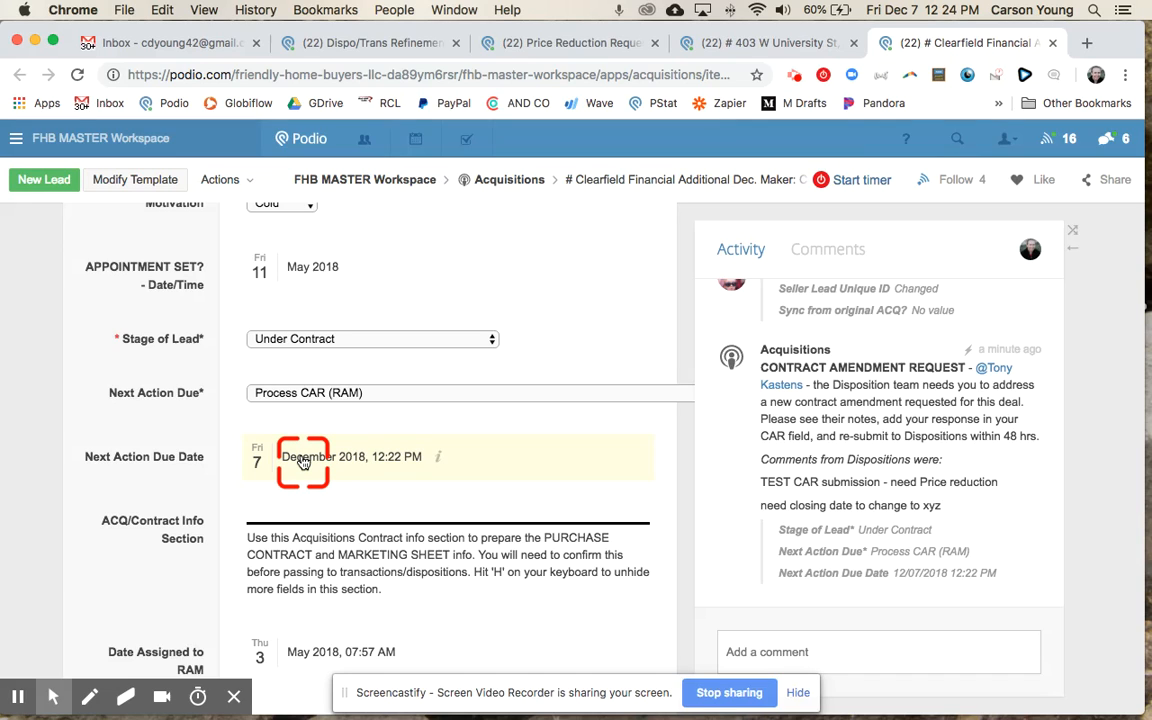
{"action": "scroll", "coordinate": [300, 400], "scroll_direction": "up", "scroll_amount": 4}
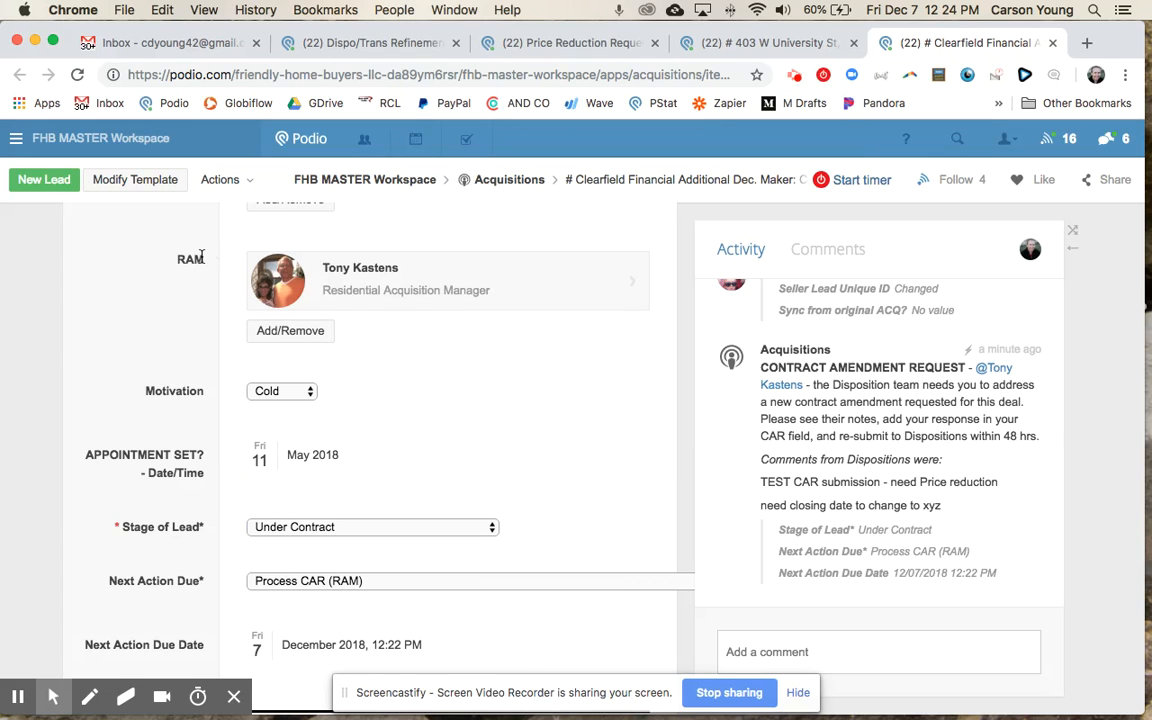
{"action": "left_click", "coordinate": [309, 590]}
{"action": "scroll", "coordinate": [310, 590], "scroll_direction": "down", "scroll_amount": 15}
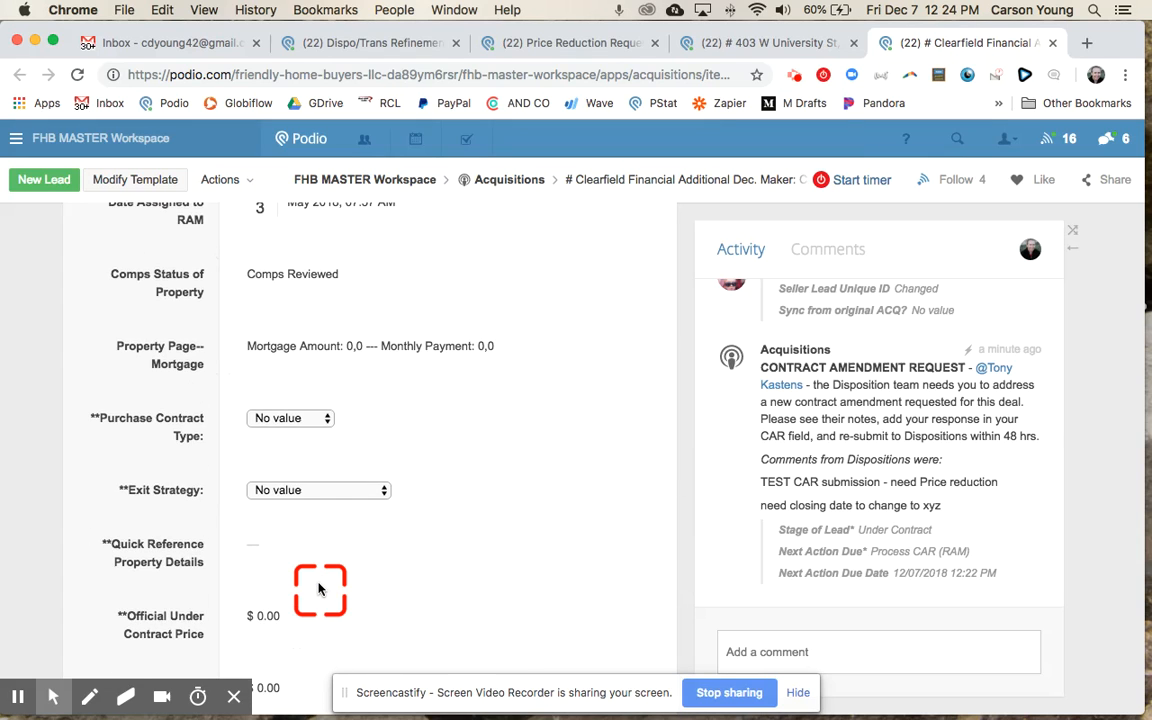
{"action": "scroll", "coordinate": [320, 590], "scroll_direction": "down", "scroll_amount": 3}
{"action": "scroll", "coordinate": [320, 590], "scroll_direction": "up", "scroll_amount": 7}
{"action": "scroll", "coordinate": [320, 590], "scroll_direction": "down", "scroll_amount": 1}
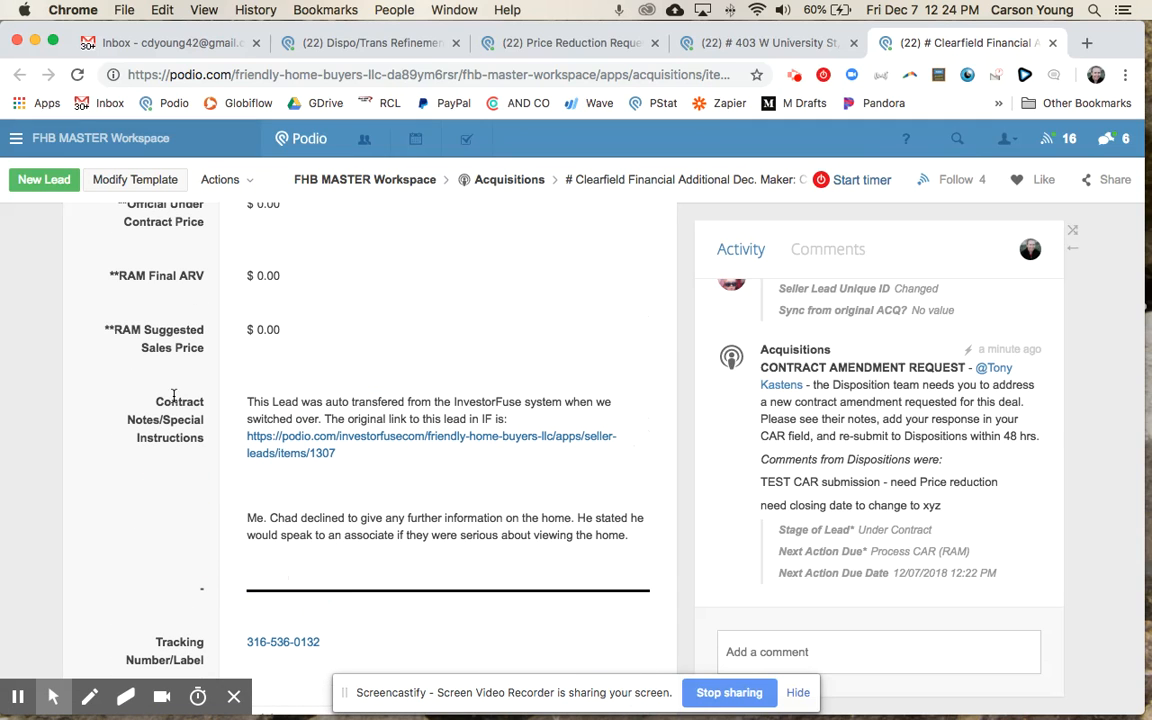
{"action": "scroll", "coordinate": [158, 498], "scroll_direction": "down", "scroll_amount": 1}
Step: Unhide the empty contract fields and bring the RAM CAR Comments field into view
{"action": "left_click", "coordinate": [158, 499]}
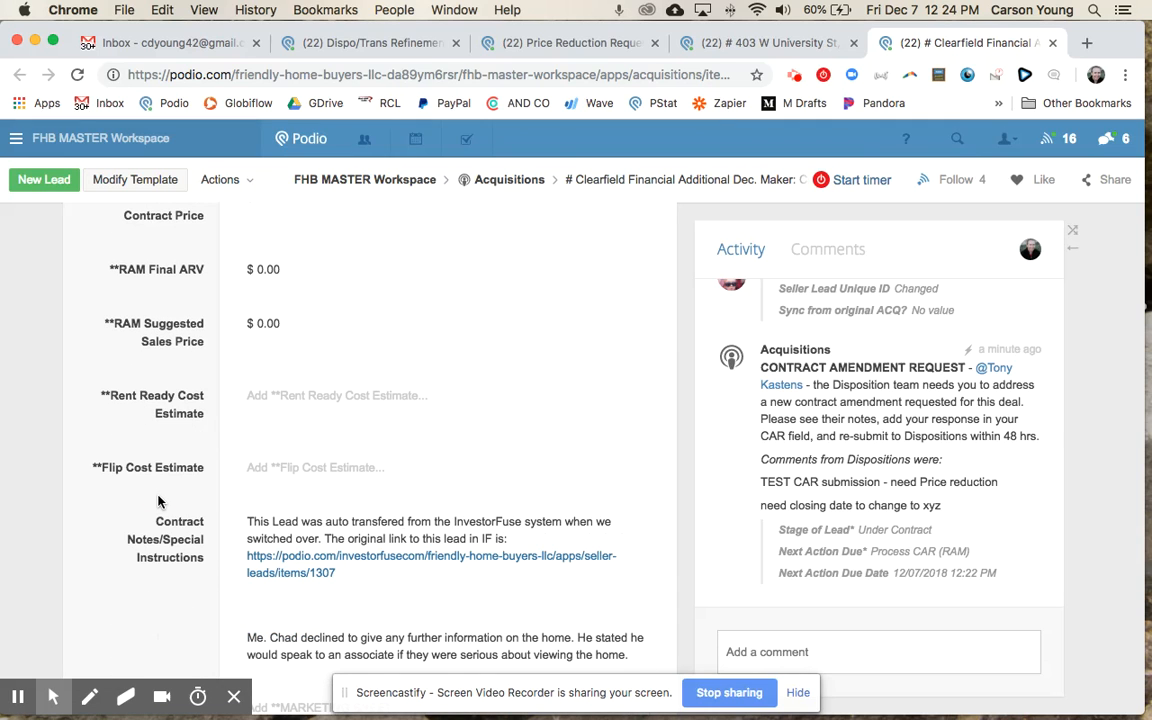
{"action": "scroll", "coordinate": [158, 500], "scroll_direction": "down", "scroll_amount": 4}
{"action": "scroll", "coordinate": [158, 502], "scroll_direction": "down", "scroll_amount": 1}
{"action": "left_click_drag", "start_coordinate": [128, 422], "coordinate": [188, 460]}
{"action": "left_click", "coordinate": [188, 460]}
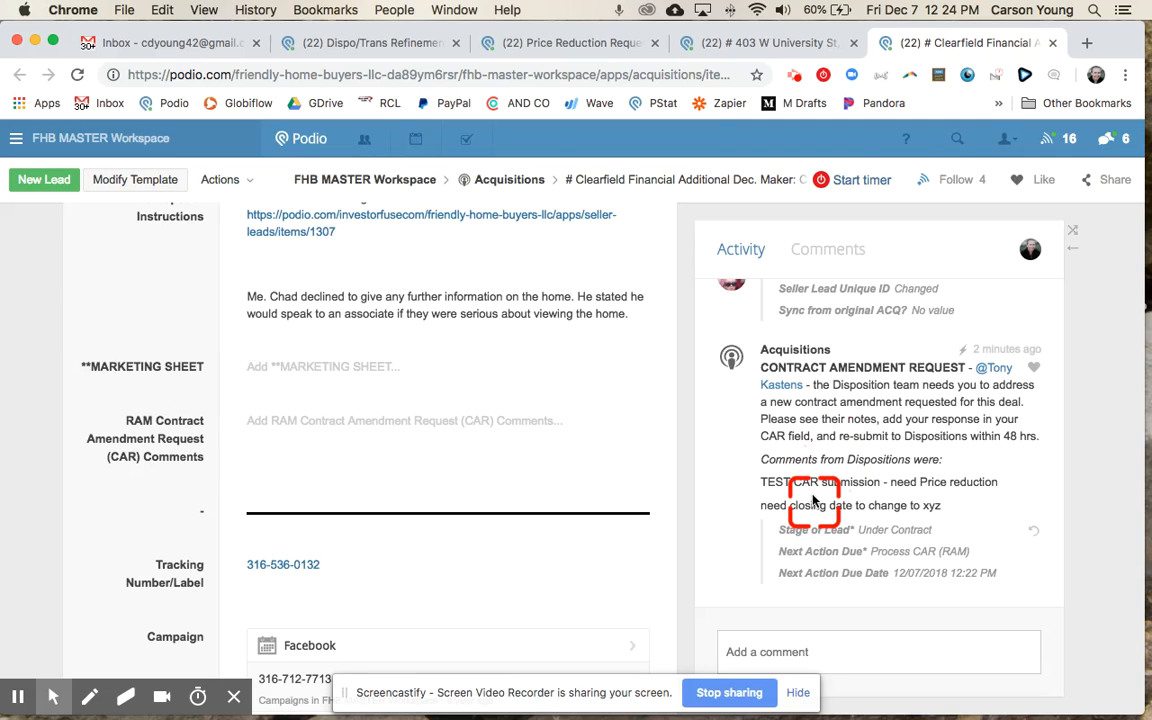
Step: Save RAM CAR Comments 'TEST response - the price can drop to $30K' and 'cose on Dec 30', fixing a typo
{"action": "left_click", "coordinate": [385, 420]}
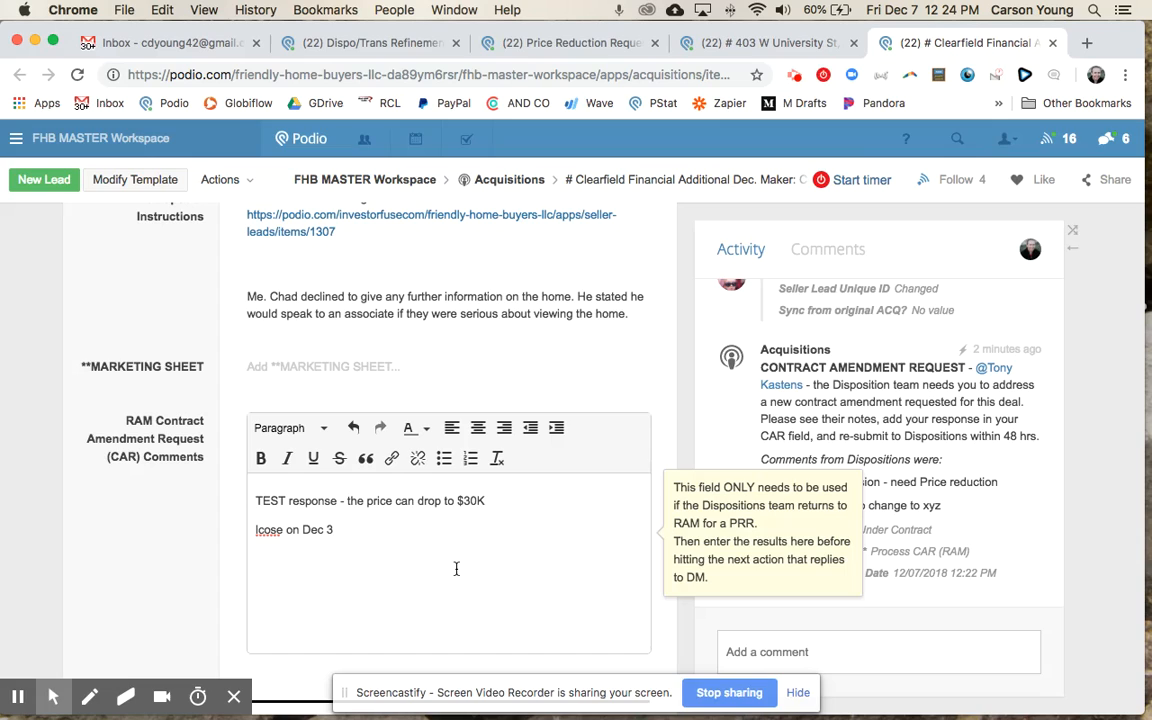
{"action": "left_click", "coordinate": [258, 528]}
{"action": "key", "text": "BackSpace"}
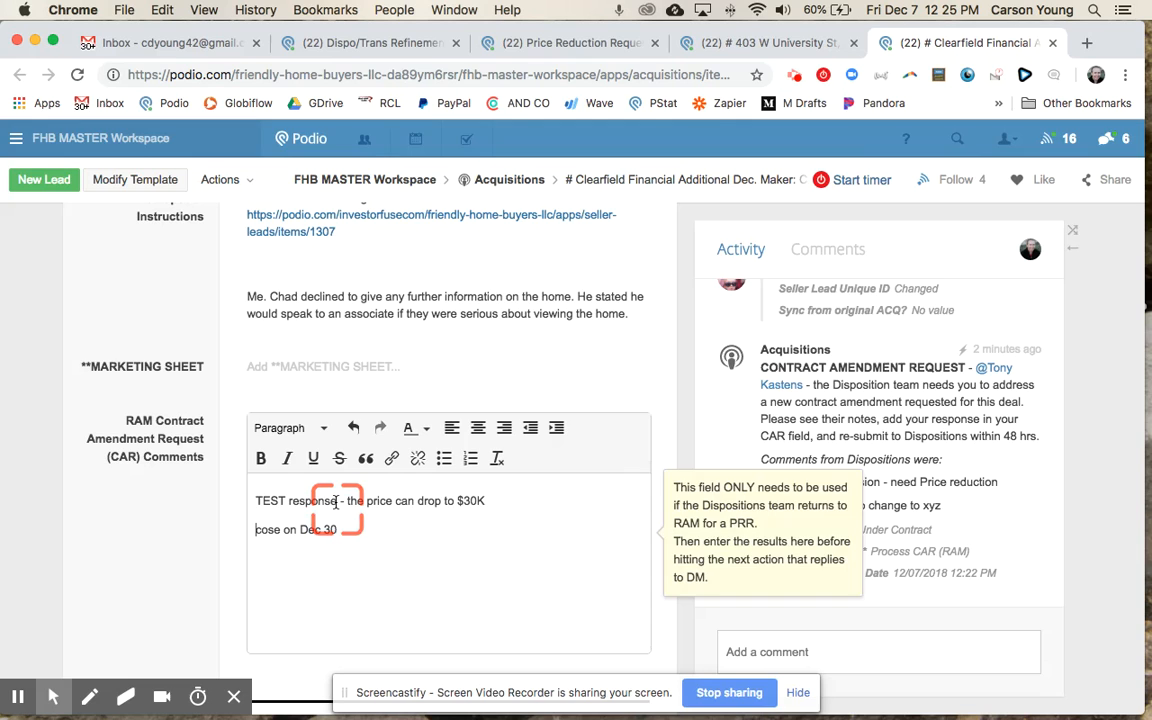
{"action": "scroll", "coordinate": [947, 314], "scroll_direction": "up", "scroll_amount": 6}
{"action": "scroll", "coordinate": [946, 314], "scroll_direction": "down", "scroll_amount": 6}
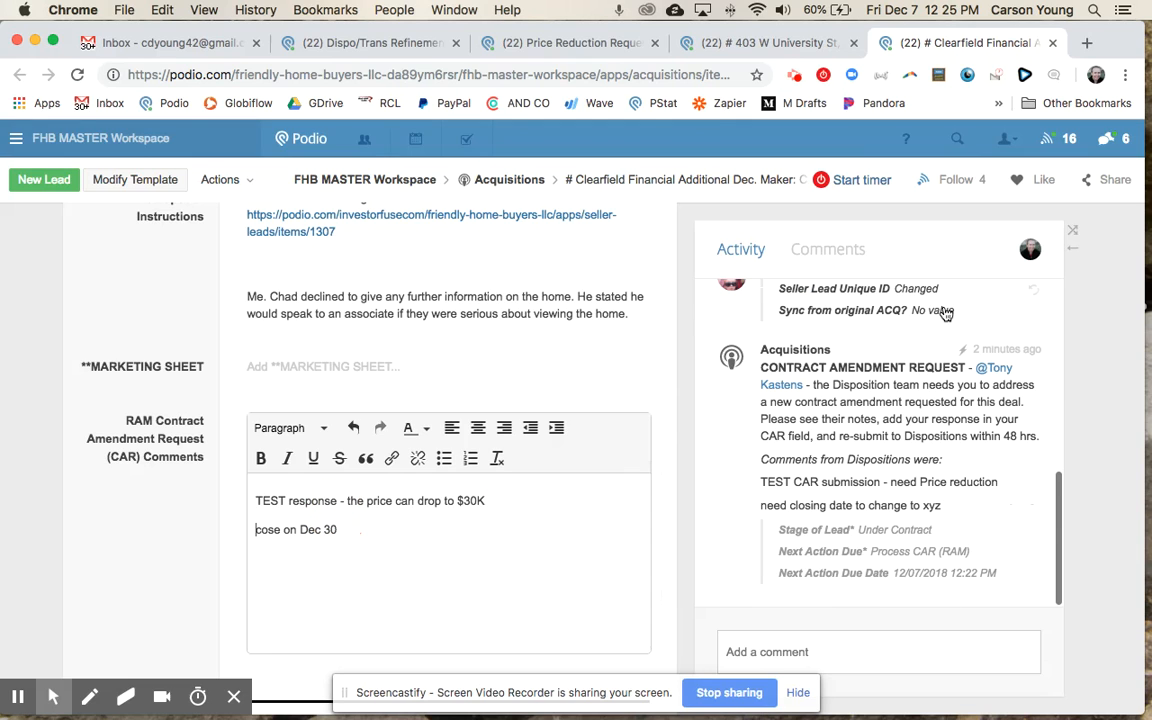
{"action": "scroll", "coordinate": [946, 314], "scroll_direction": "up", "scroll_amount": 5}
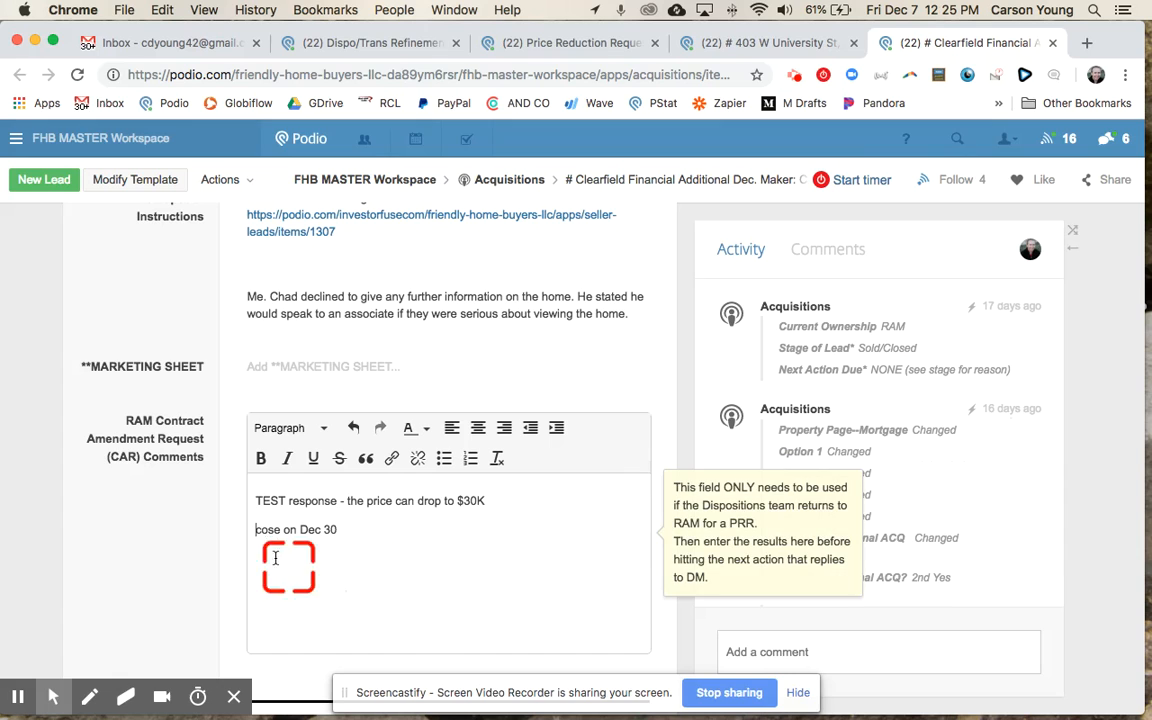
{"action": "left_click", "coordinate": [180, 545]}
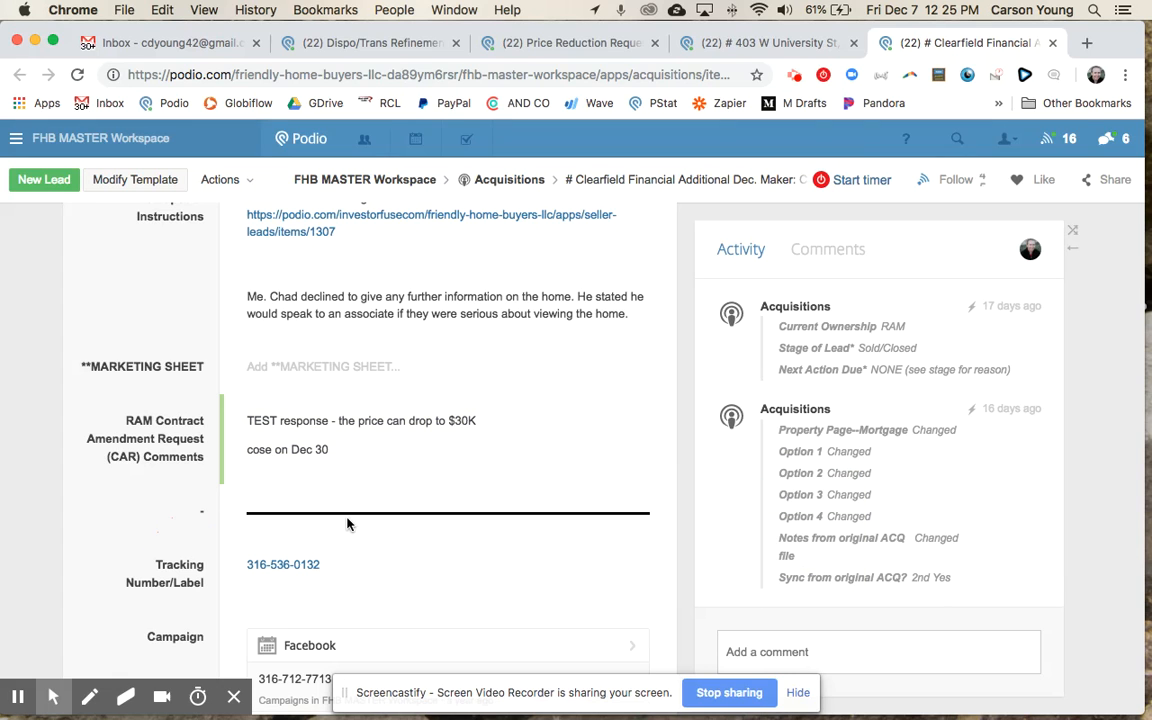
Step: Set the lead's next action to 'CAR Ready -> Notify Dispositions (RAM)' and read the automated reply
{"action": "scroll", "coordinate": [165, 447], "scroll_direction": "up", "scroll_amount": 15}
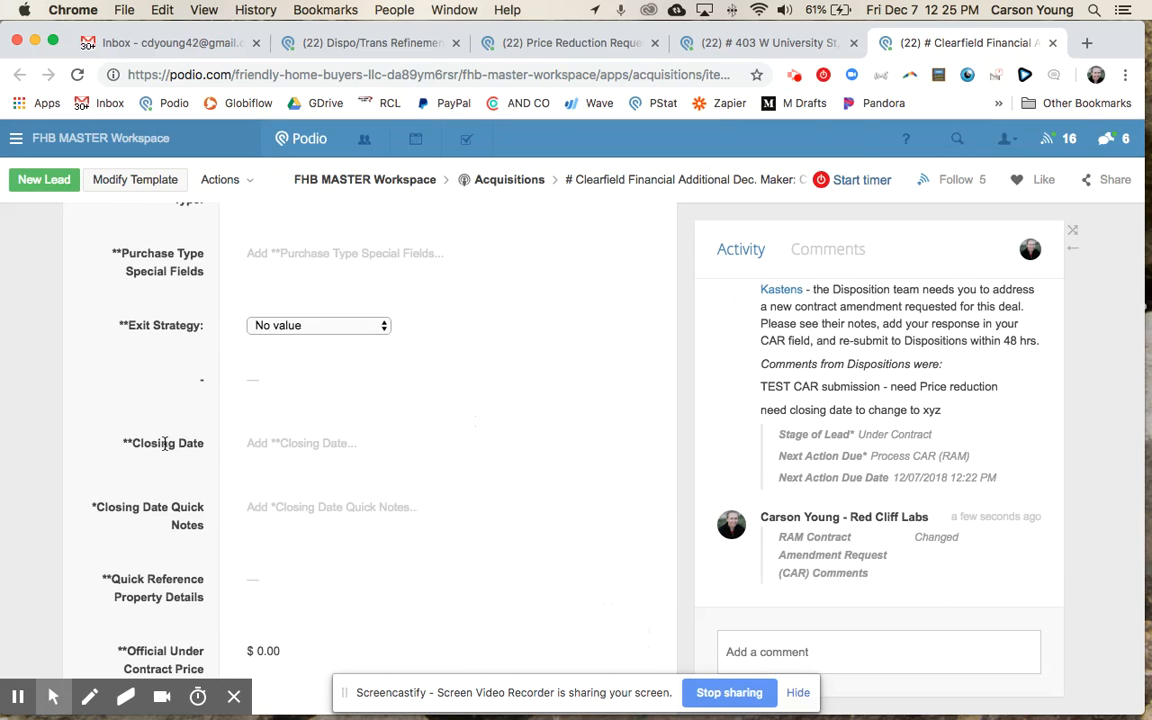
{"action": "left_click", "coordinate": [280, 537]}
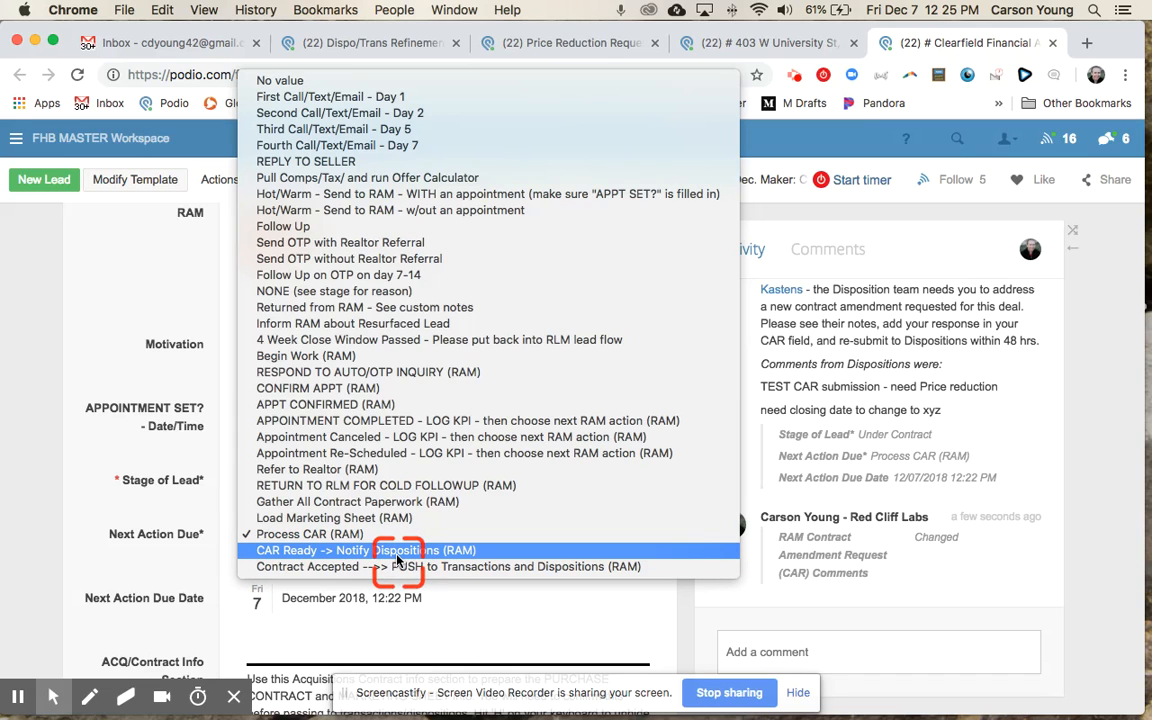
{"action": "left_click", "coordinate": [454, 553]}
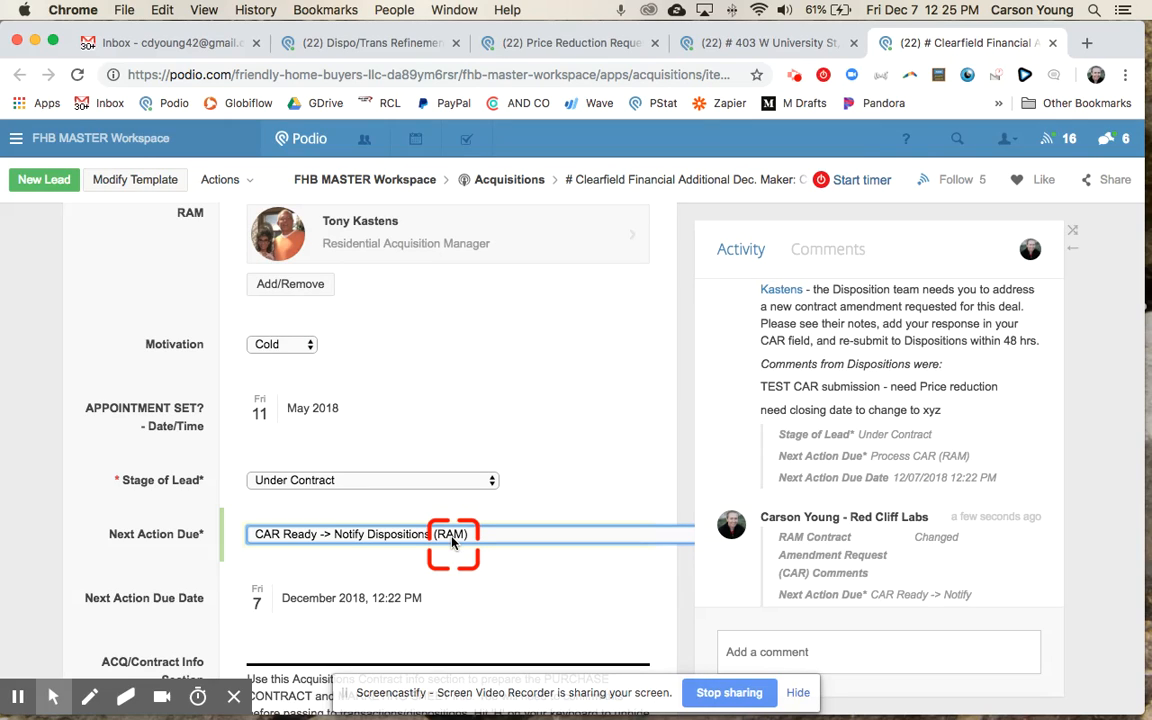
{"action": "left_click", "coordinate": [128, 468]}
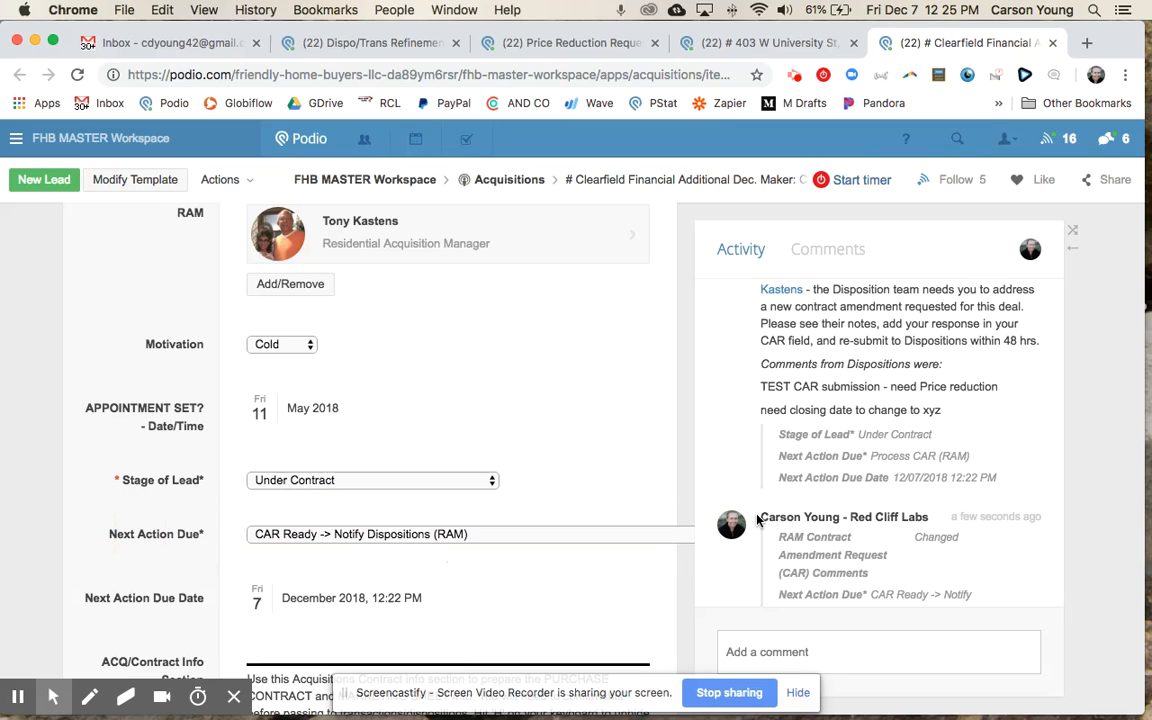
{"action": "scroll", "coordinate": [840, 548], "scroll_direction": "down", "scroll_amount": 1}
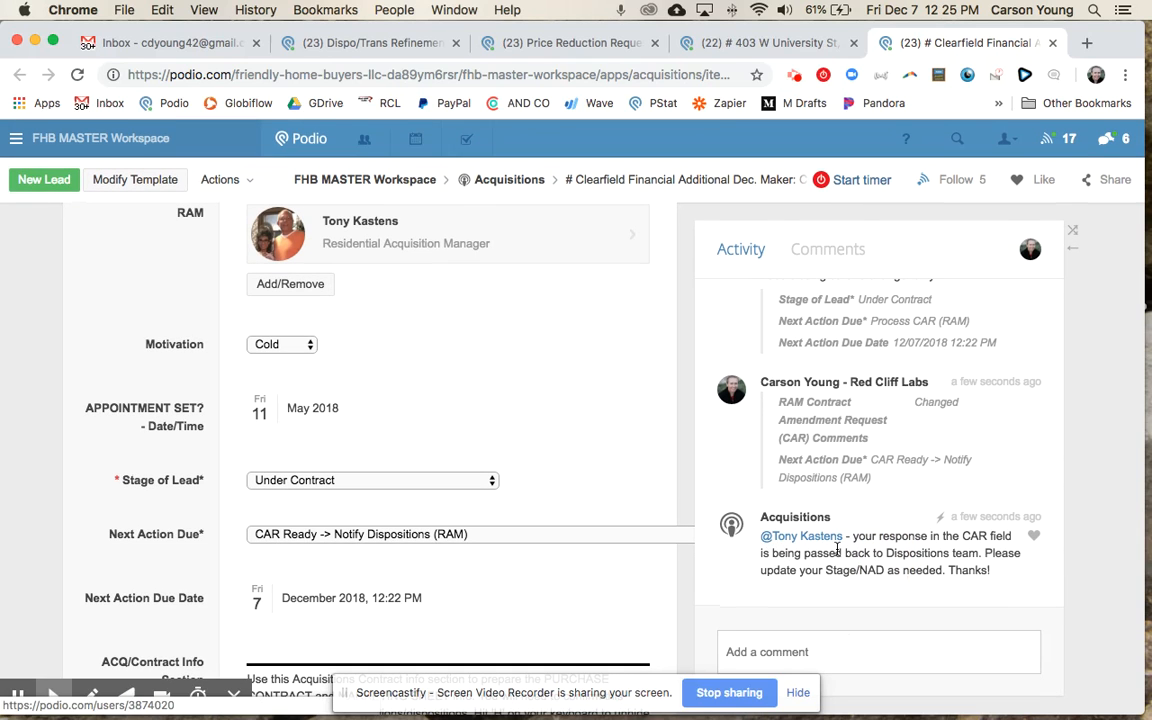
{"action": "left_click_drag", "start_coordinate": [843, 567], "coordinate": [988, 569]}
{"action": "mouse_move", "coordinate": [889, 556]}
{"action": "left_mouse_down"}
{"action": "mouse_move", "coordinate": [872, 578]}
{"action": "mouse_move", "coordinate": [892, 575]}
{"action": "left_mouse_up"}
{"action": "left_click", "coordinate": [892, 575]}
{"action": "left_click", "coordinate": [427, 582]}
{"action": "scroll", "coordinate": [400, 560], "scroll_direction": "down", "scroll_amount": 2}
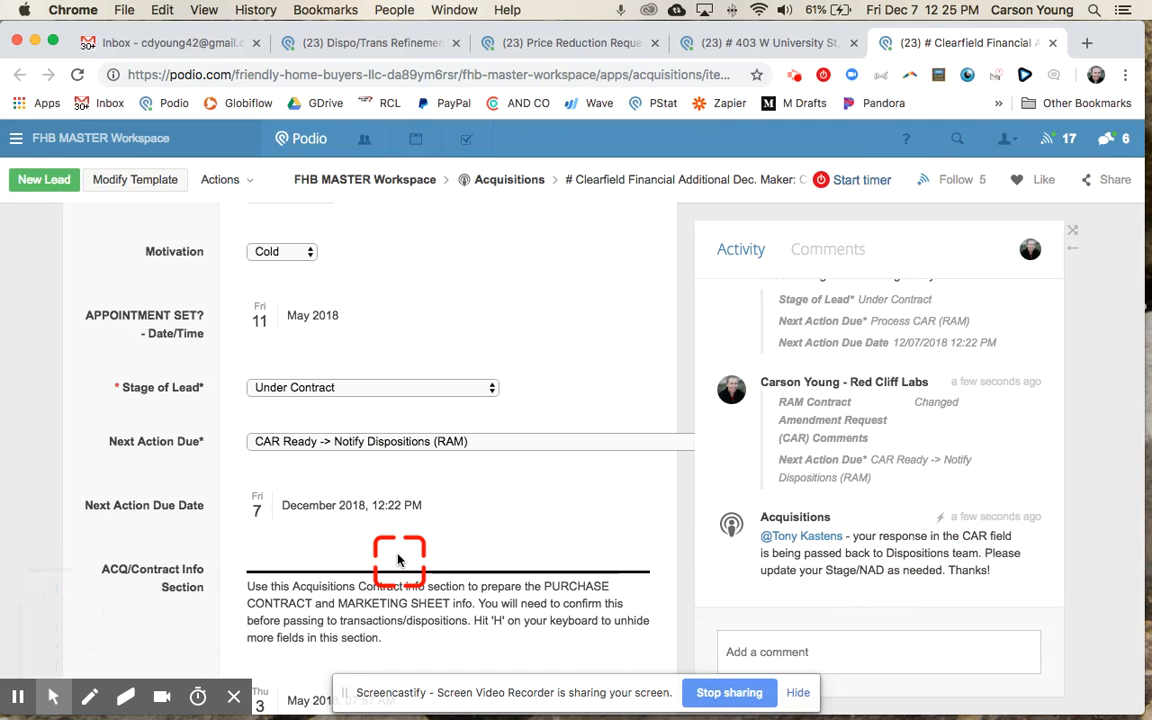
{"action": "left_click", "coordinate": [340, 442]}
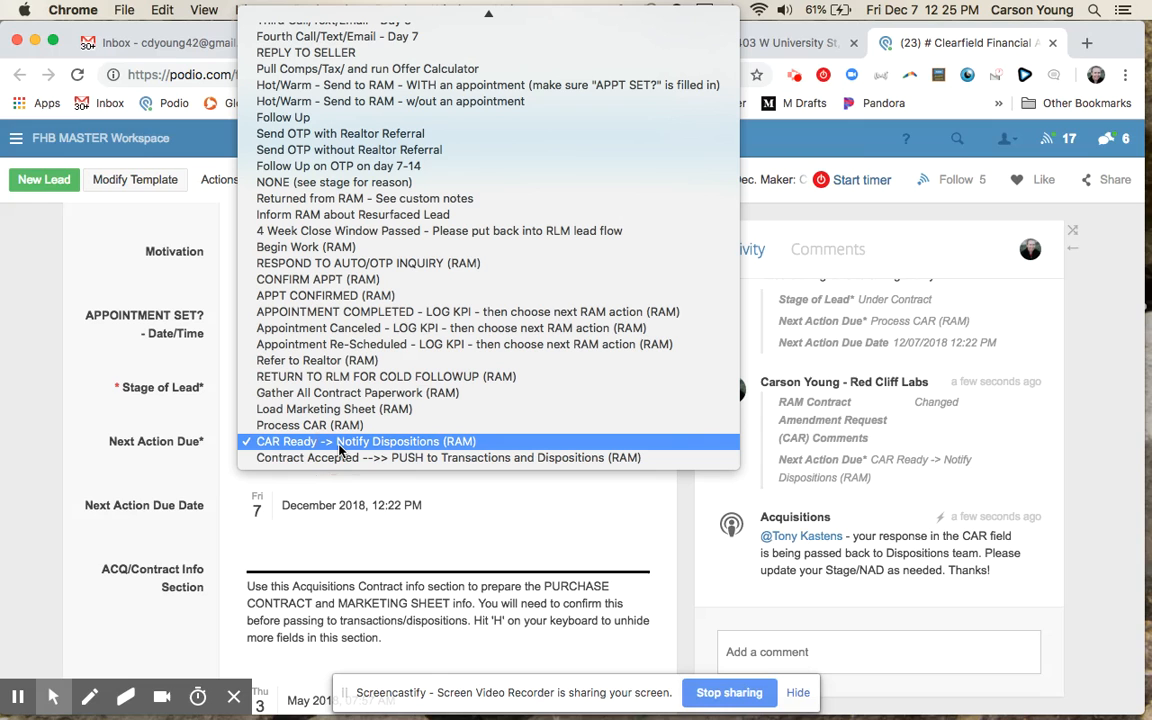
{"action": "scroll", "coordinate": [340, 450], "scroll_direction": "up", "scroll_amount": 2}
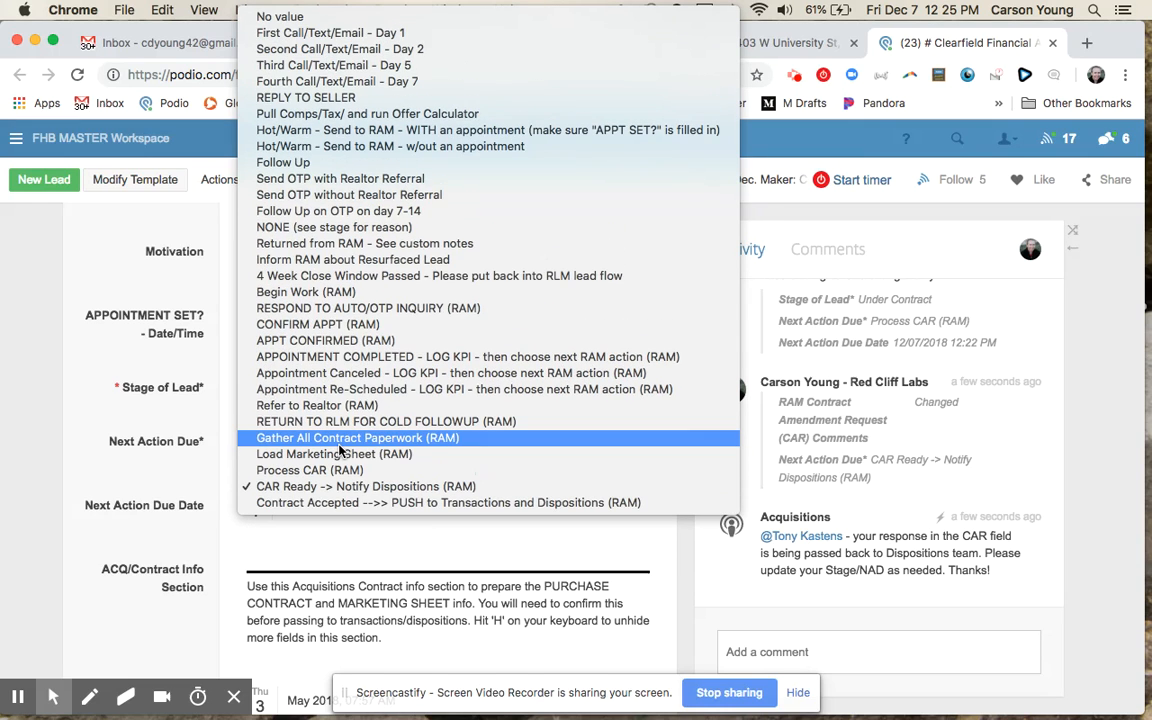
{"action": "left_click", "coordinate": [358, 229]}
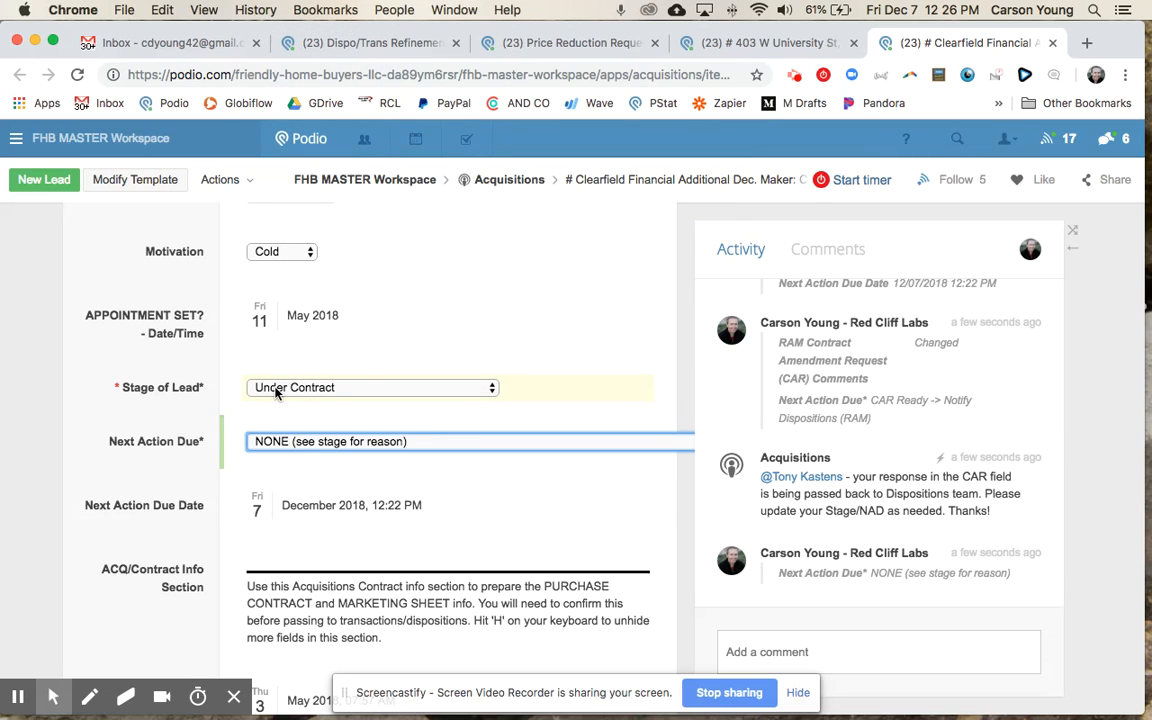
{"action": "left_click", "coordinate": [293, 395]}
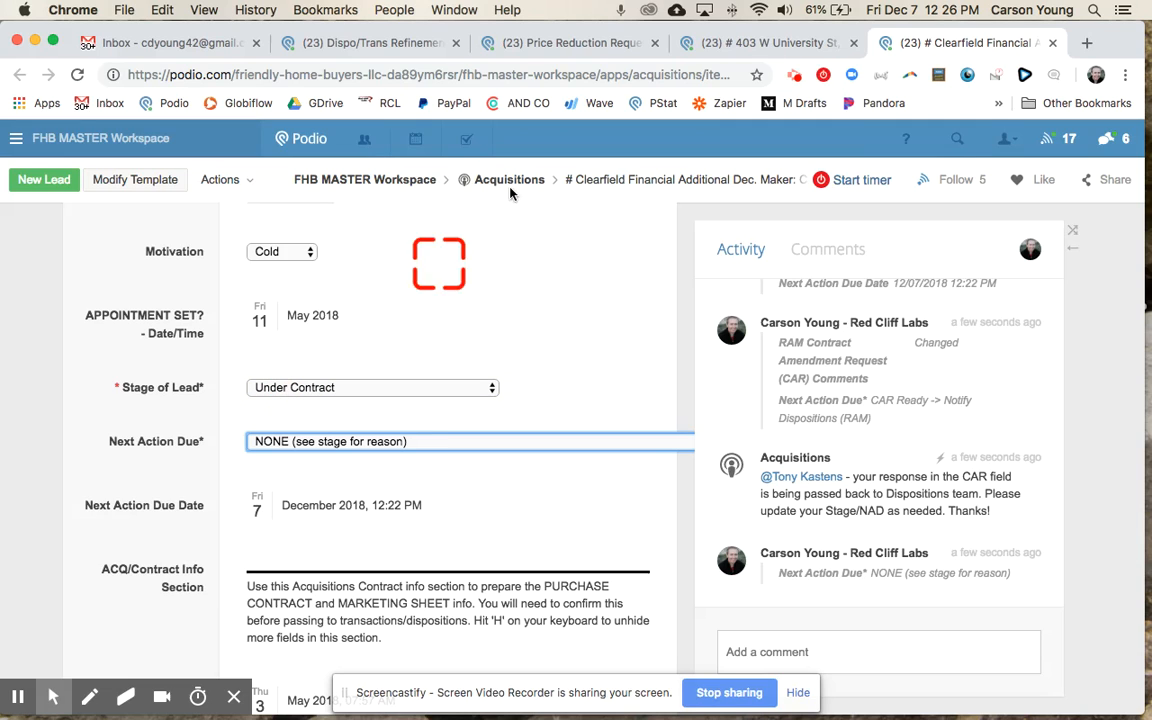
{"action": "left_click", "coordinate": [732, 42]}
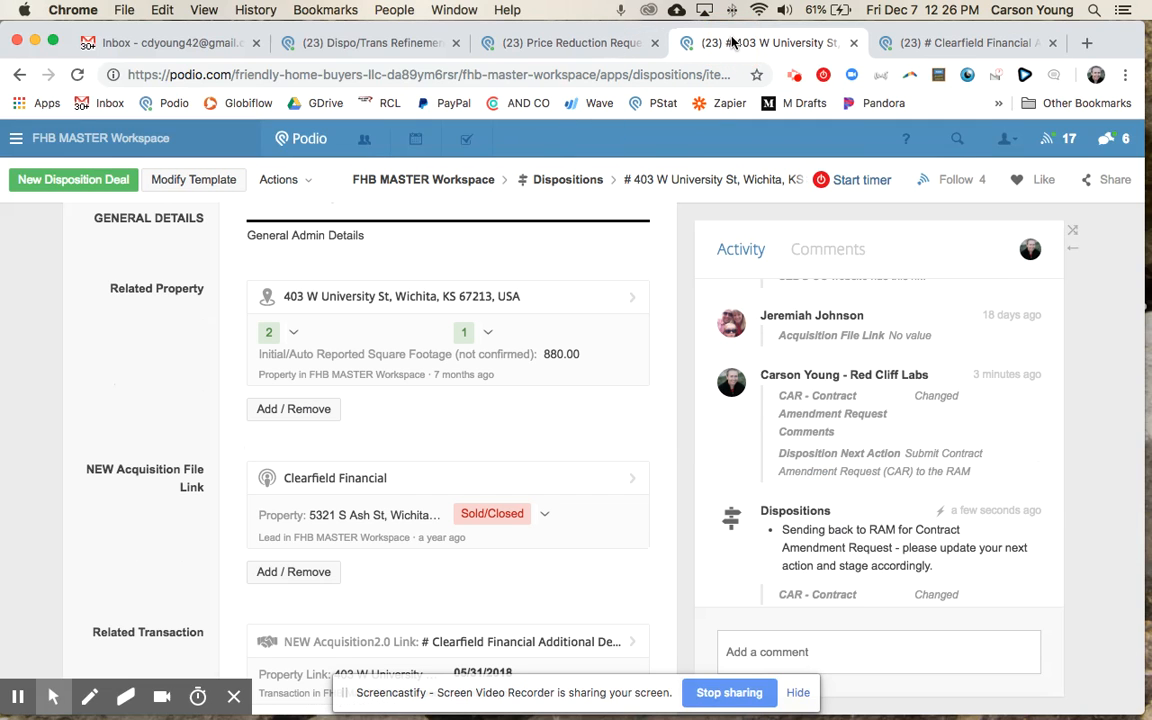
{"action": "left_click", "coordinate": [567, 183]}
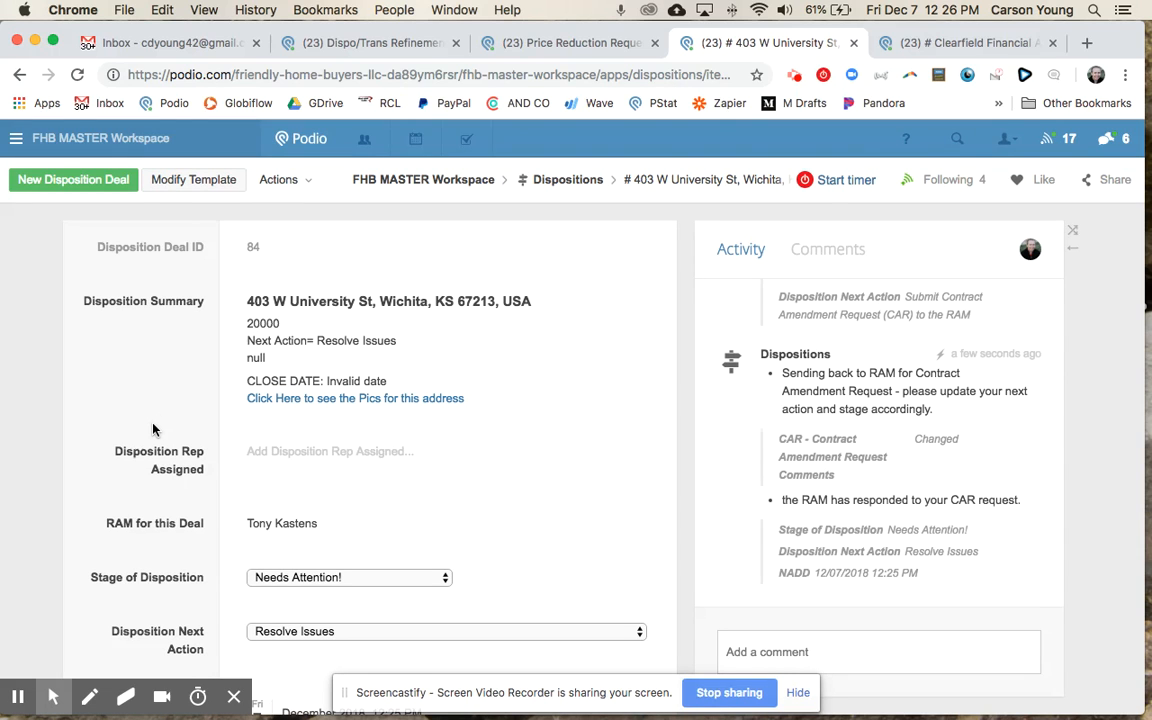
{"action": "scroll", "coordinate": [160, 430], "scroll_direction": "down", "scroll_amount": 10}
{"action": "scroll", "coordinate": [165, 502], "scroll_direction": "down", "scroll_amount": 2}
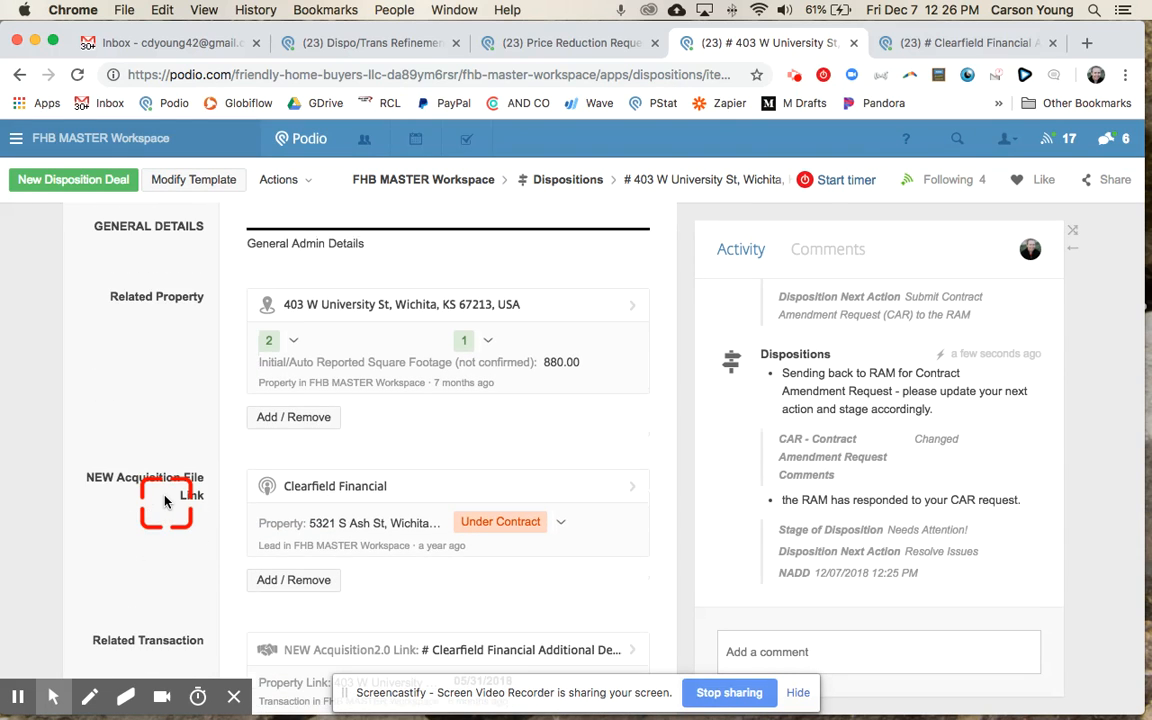
{"action": "scroll", "coordinate": [165, 502], "scroll_direction": "up", "scroll_amount": 8}
{"action": "left_click", "coordinate": [277, 372]}
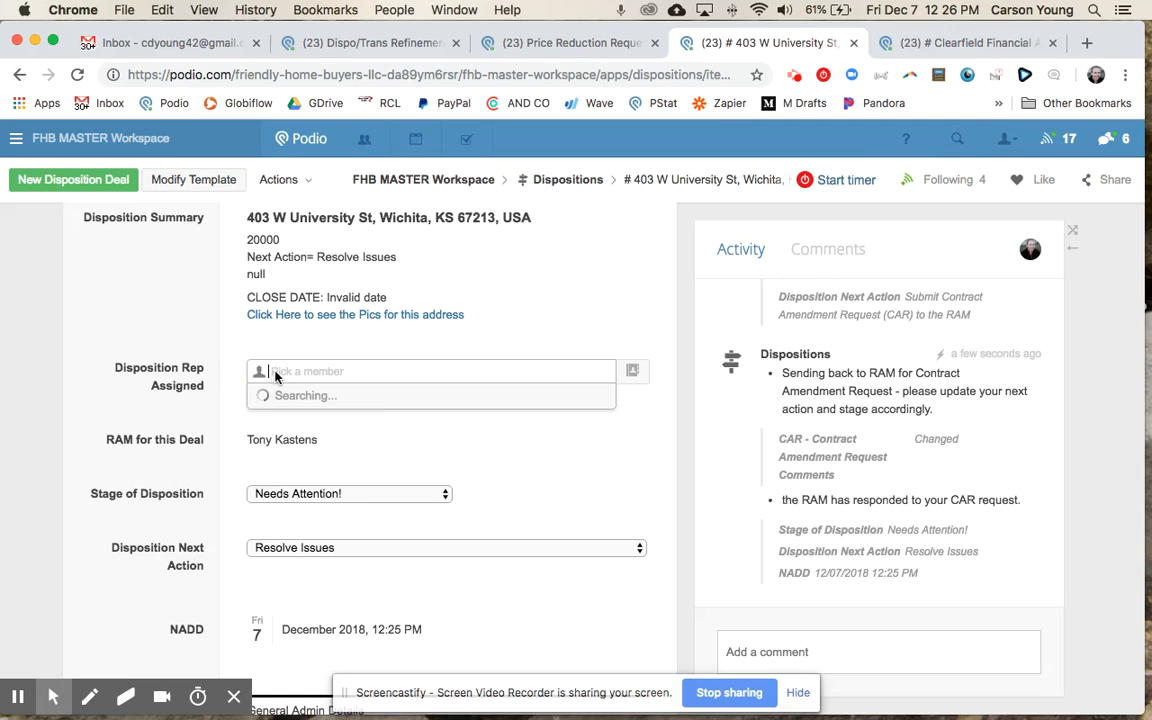
{"action": "left_click", "coordinate": [169, 411]}
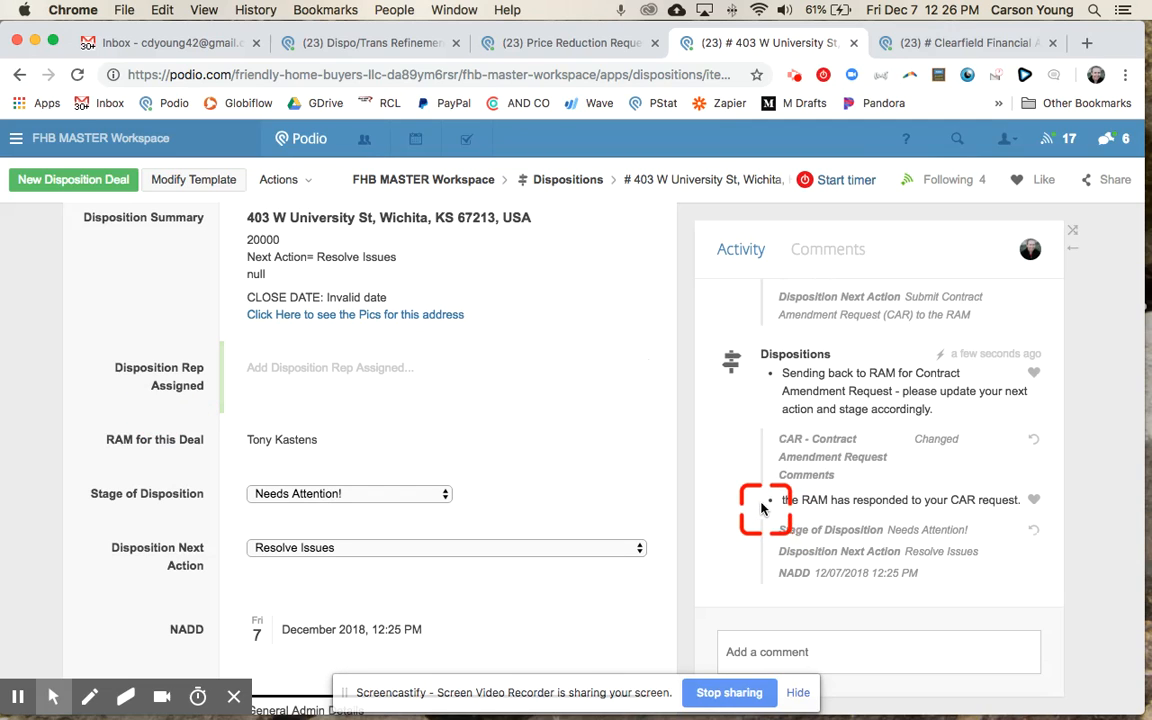
{"action": "left_click_drag", "start_coordinate": [803, 507], "coordinate": [981, 503]}
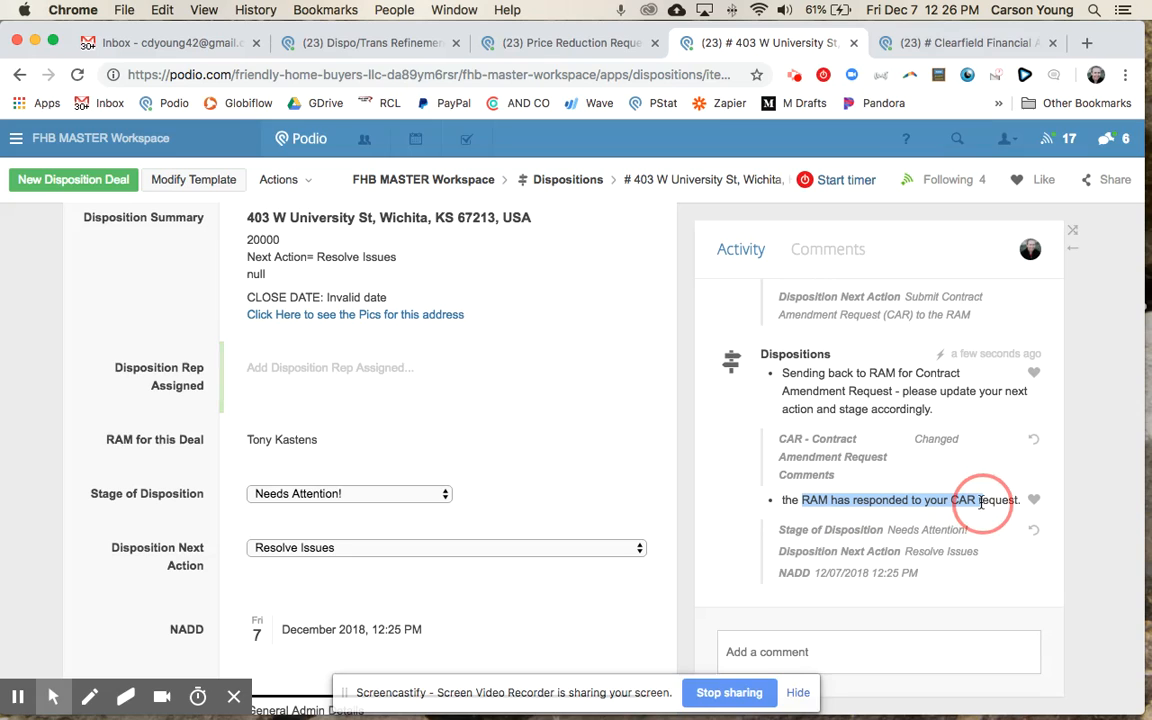
{"action": "left_click", "coordinate": [981, 502]}
{"action": "scroll", "coordinate": [513, 485], "scroll_direction": "down", "scroll_amount": 2}
{"action": "left_click", "coordinate": [310, 393]}
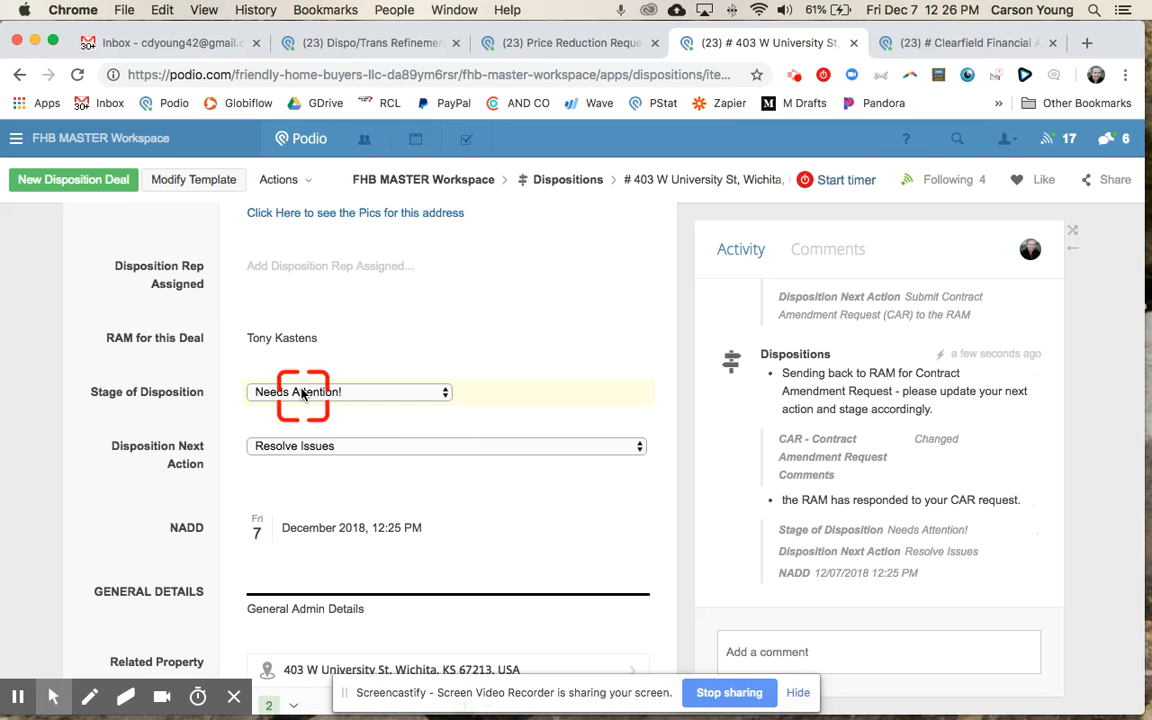
{"action": "left_click", "coordinate": [300, 444]}
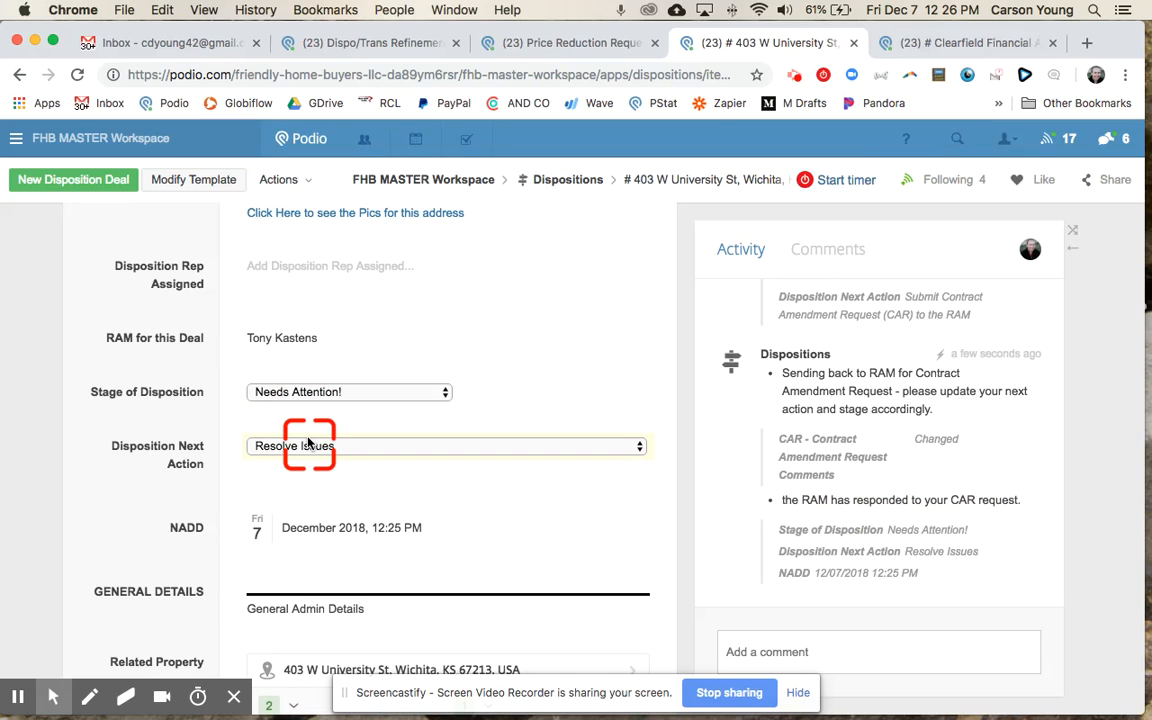
{"action": "scroll", "coordinate": [308, 441], "scroll_direction": "down", "scroll_amount": 10}
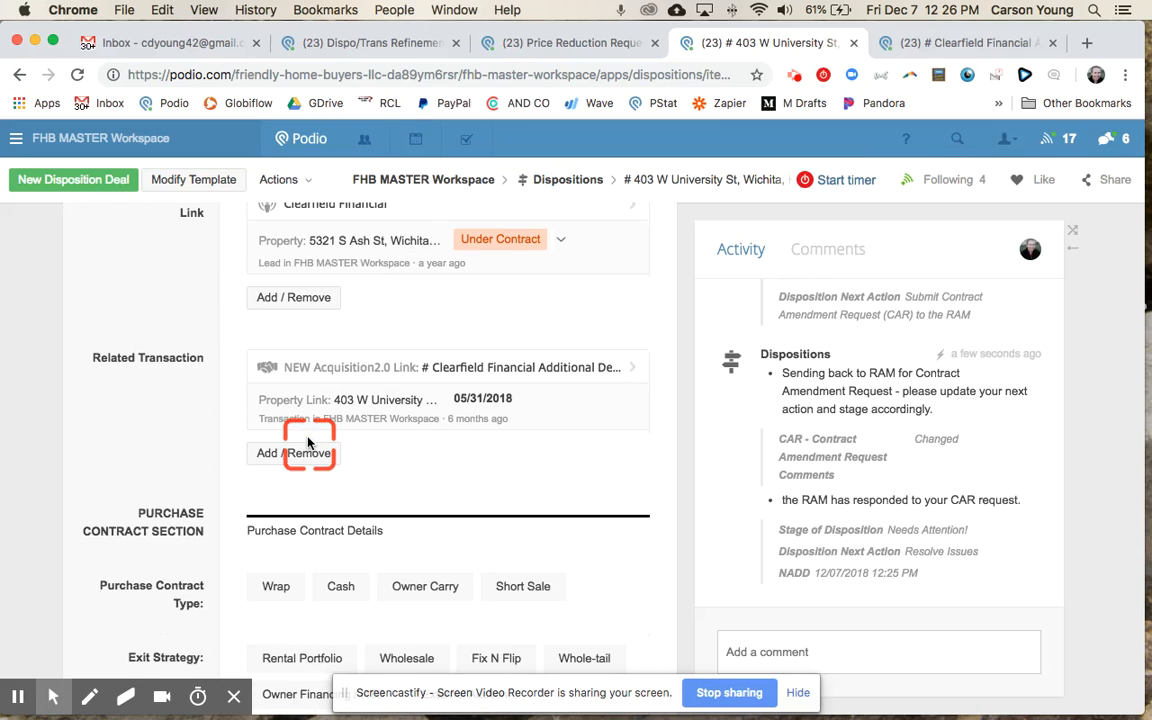
{"action": "scroll", "coordinate": [308, 440], "scroll_direction": "down", "scroll_amount": 10}
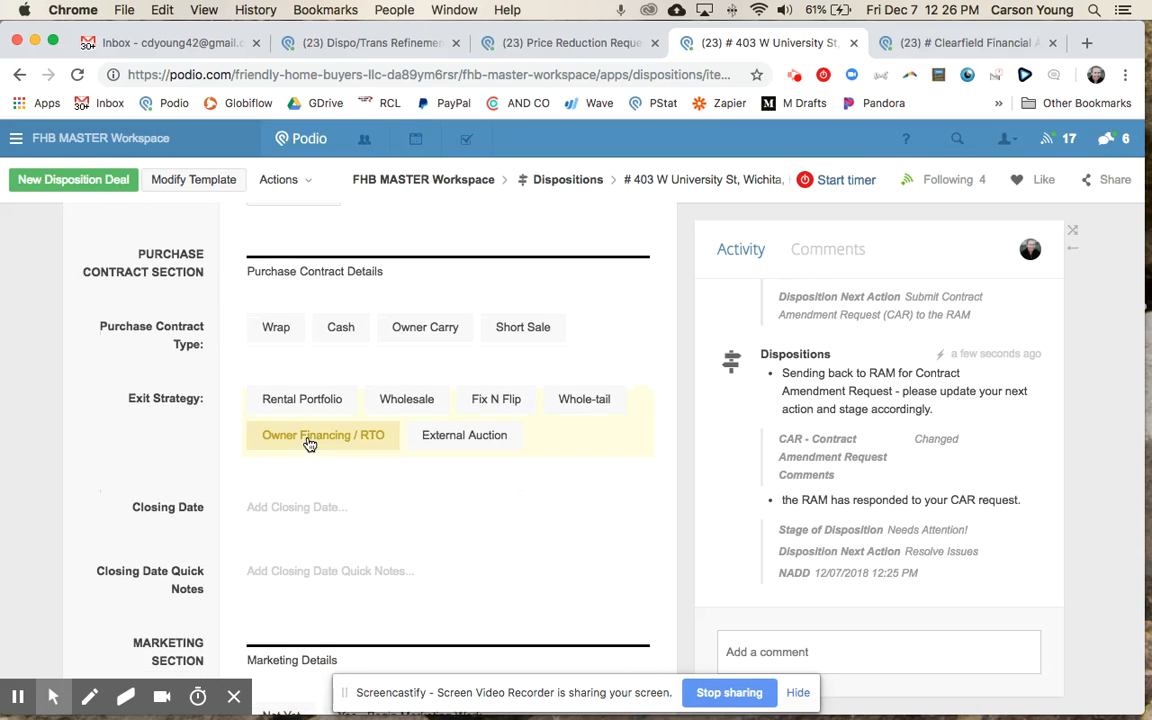
{"action": "scroll", "coordinate": [310, 444], "scroll_direction": "down", "scroll_amount": 5}
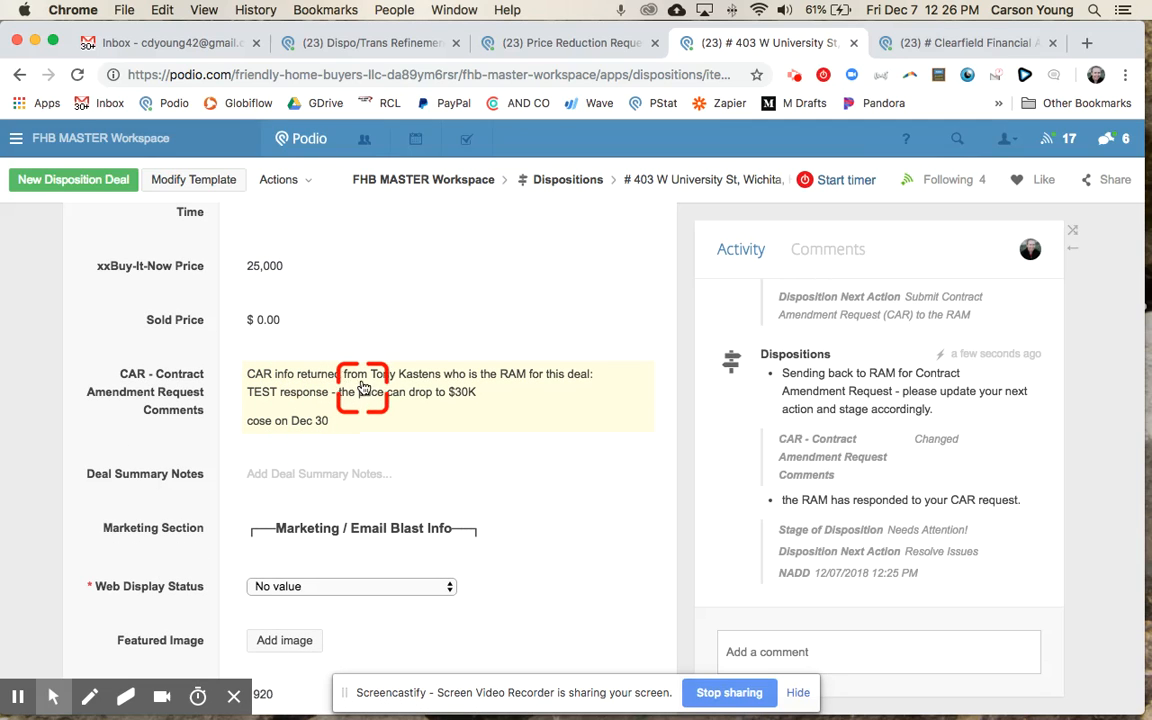
{"action": "left_click", "coordinate": [352, 432]}
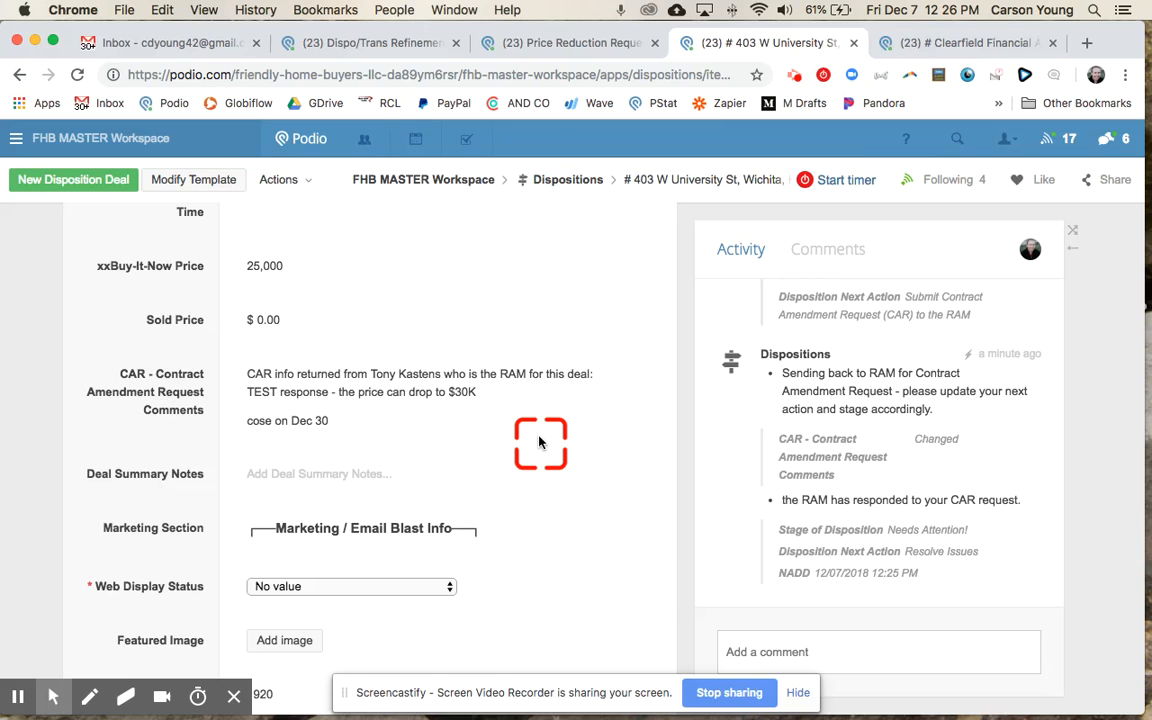
{"action": "scroll", "coordinate": [539, 443], "scroll_direction": "up", "scroll_amount": 15}
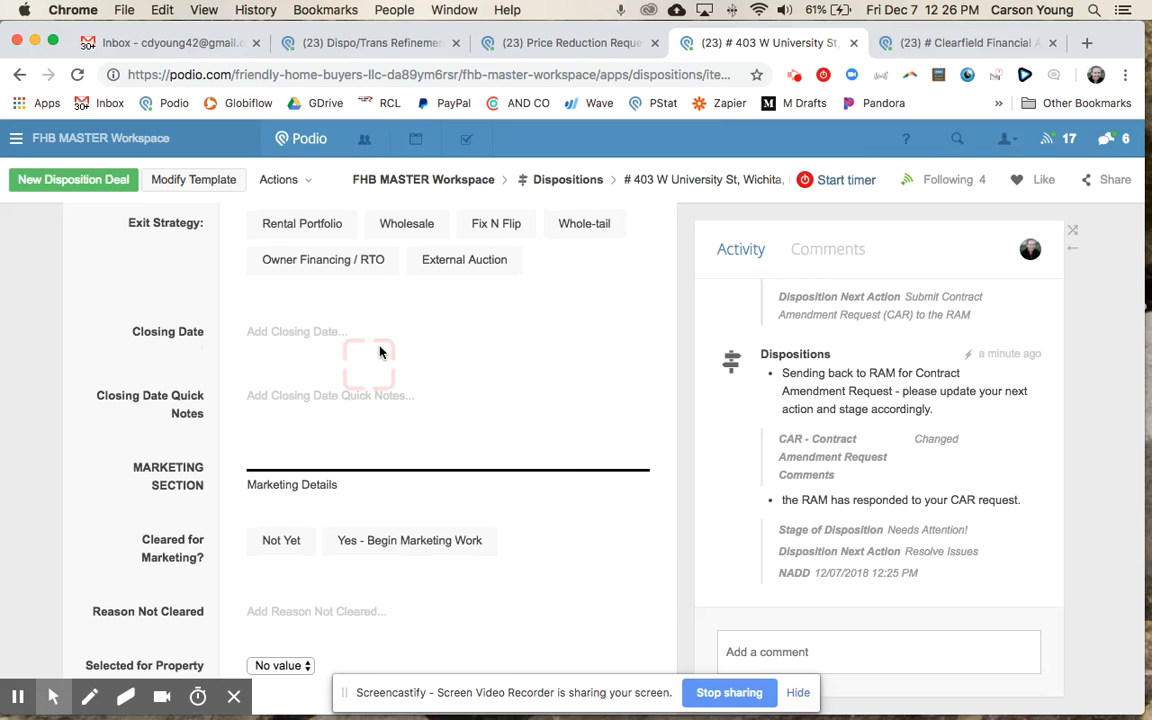
{"action": "scroll", "coordinate": [406, 400], "scroll_direction": "up", "scroll_amount": 2}
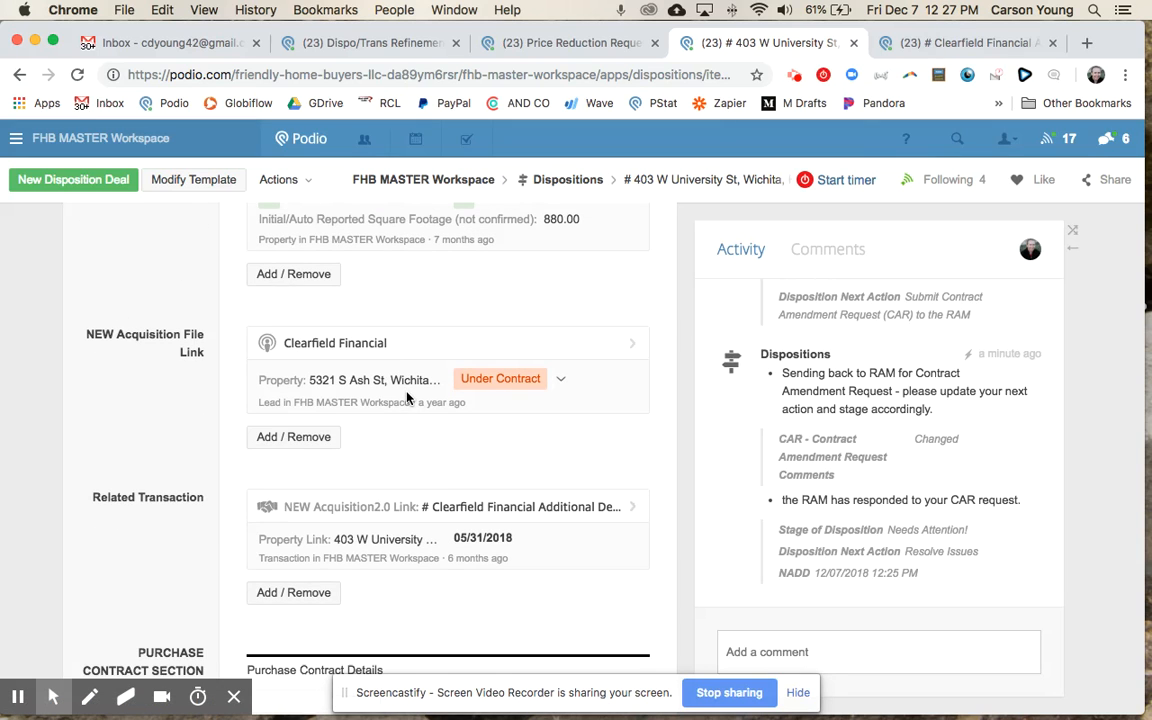
{"action": "scroll", "coordinate": [406, 397], "scroll_direction": "down", "scroll_amount": 1}
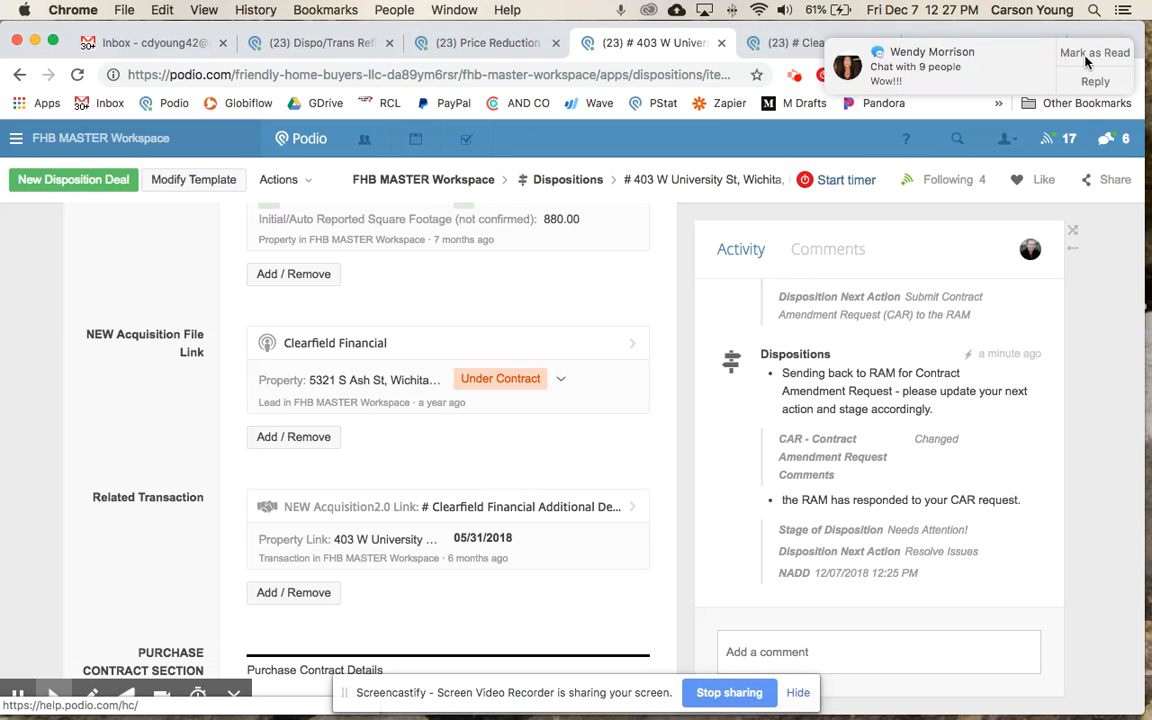
Step: Dismiss the chat notification and review the related transaction in its new tab
{"action": "left_click", "coordinate": [906, 68]}
{"action": "left_click", "coordinate": [950, 40]}
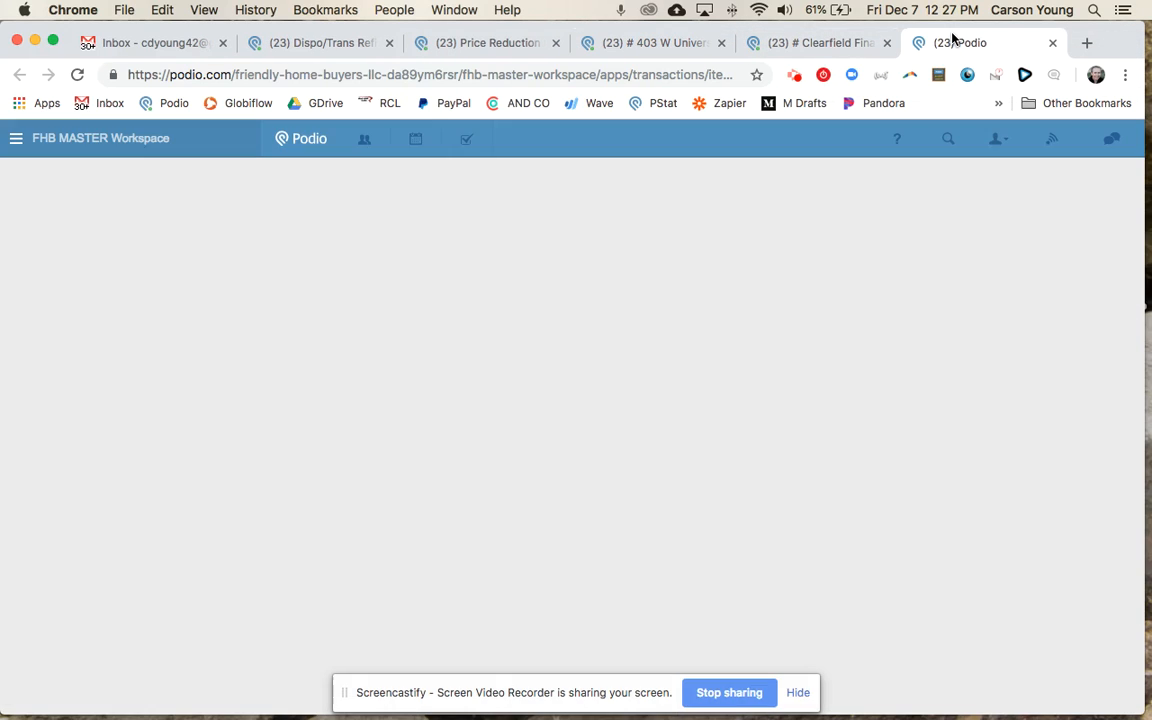
{"action": "left_click", "coordinate": [609, 325]}
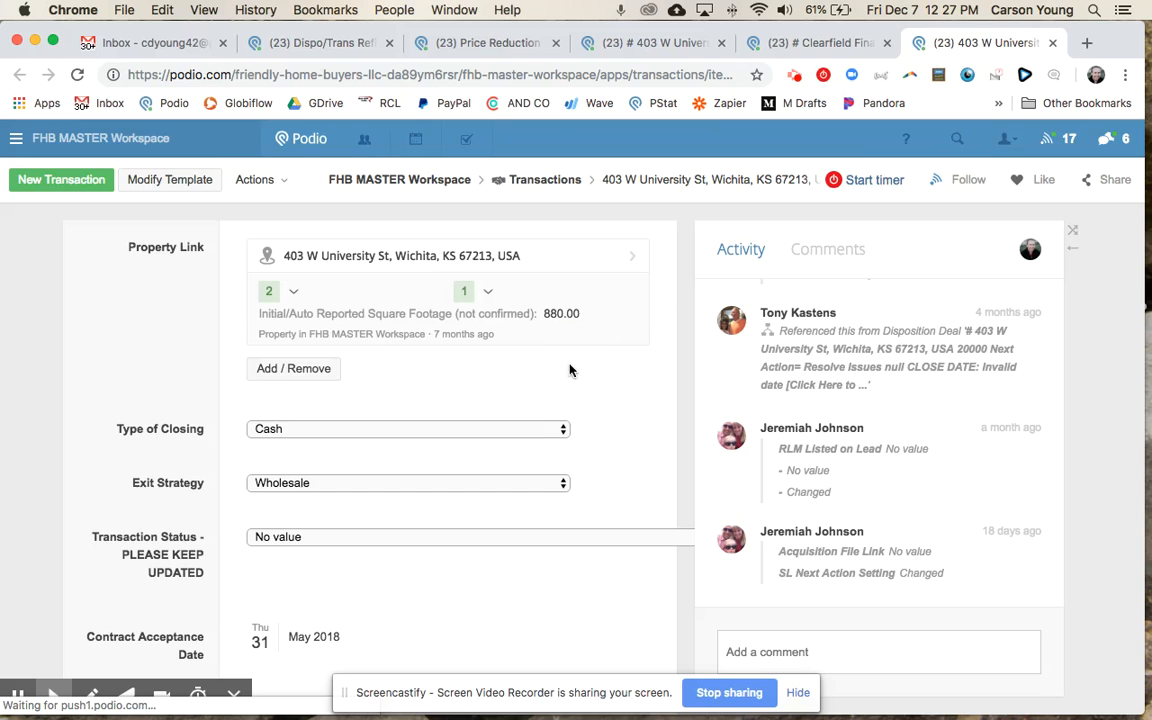
{"action": "scroll", "coordinate": [529, 449], "scroll_direction": "down", "scroll_amount": 6}
{"action": "scroll", "coordinate": [527, 449], "scroll_direction": "down", "scroll_amount": 2}
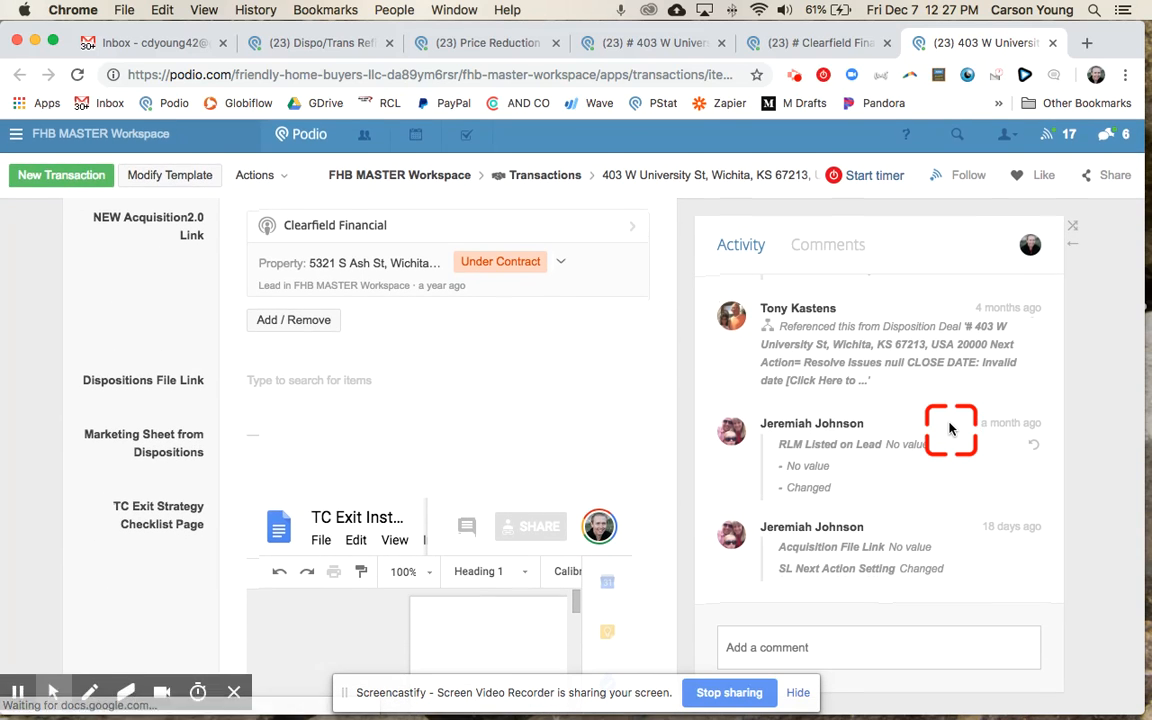
{"action": "scroll", "coordinate": [453, 474], "scroll_direction": "up", "scroll_amount": 3}
{"action": "scroll", "coordinate": [453, 474], "scroll_direction": "up", "scroll_amount": 4}
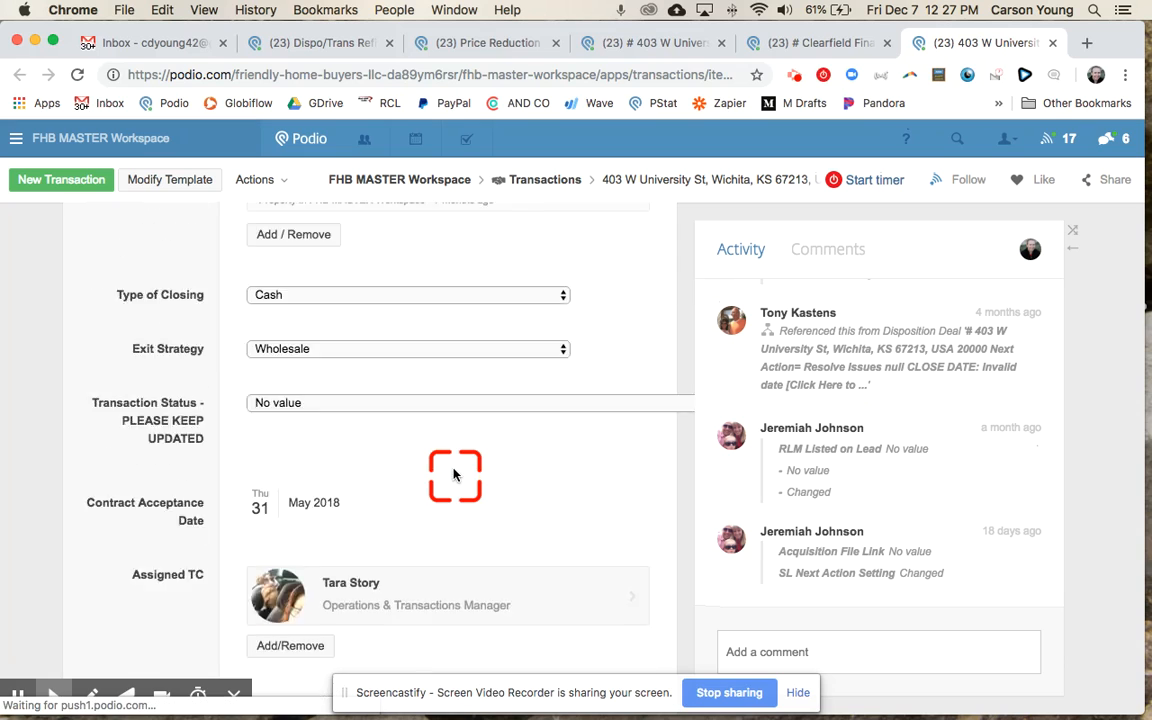
Step: Compare the Clearfield Financial lead against the related transaction, then settle back on the lead
{"action": "left_click", "coordinate": [819, 40]}
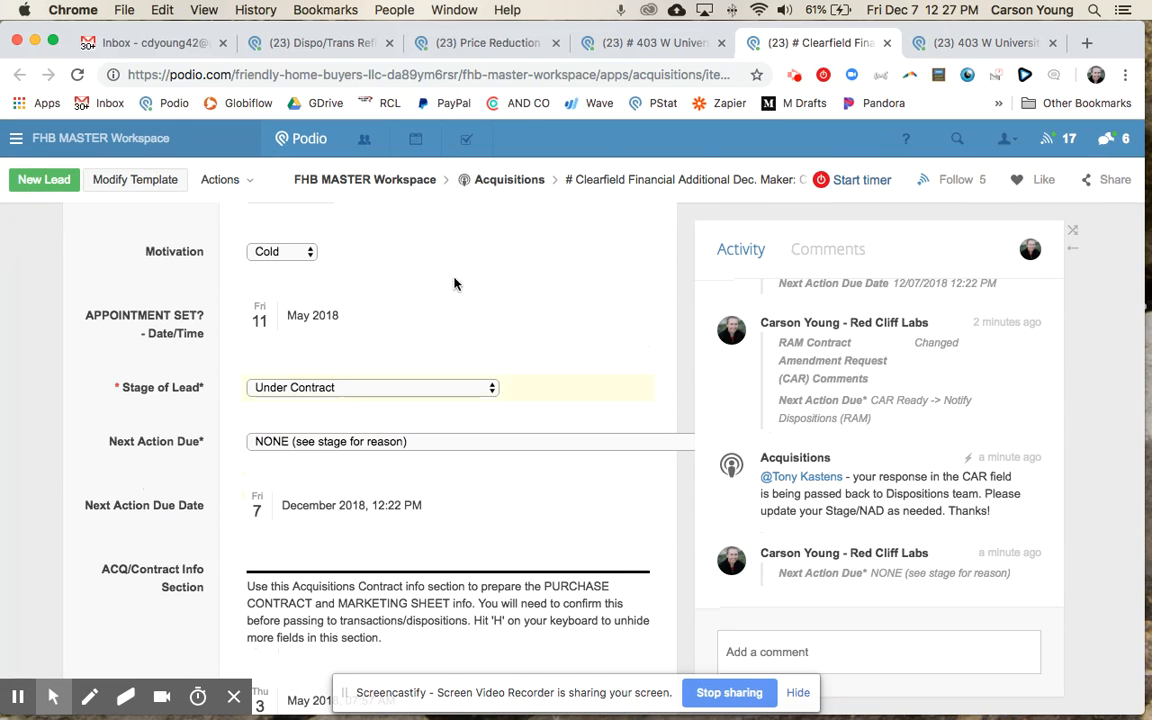
{"action": "left_click", "coordinate": [935, 45]}
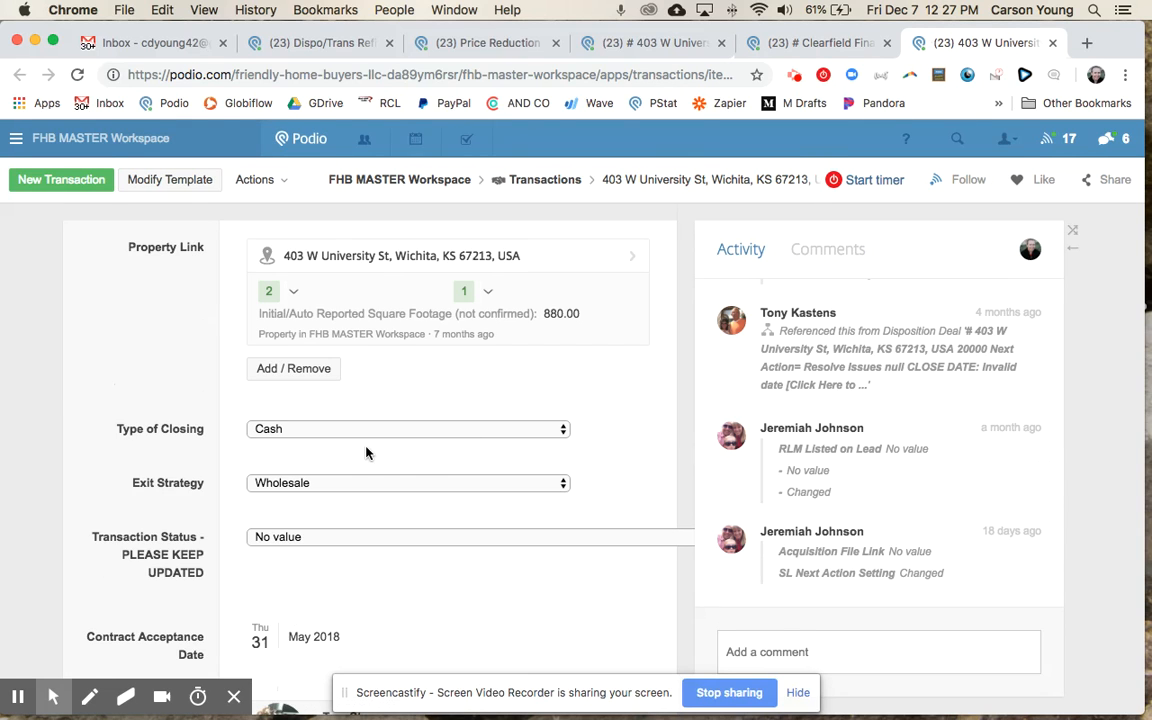
{"action": "scroll", "coordinate": [366, 452], "scroll_direction": "down", "scroll_amount": 2}
{"action": "scroll", "coordinate": [366, 452], "scroll_direction": "down", "scroll_amount": 1}
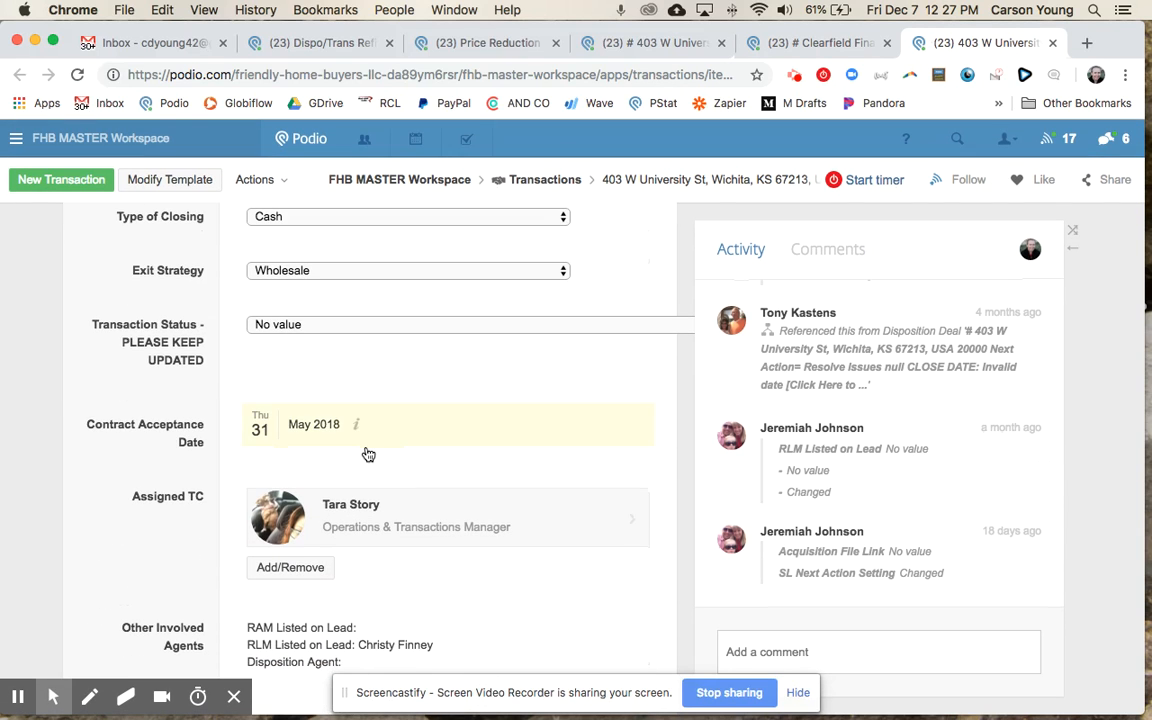
{"action": "left_click", "coordinate": [157, 428]}
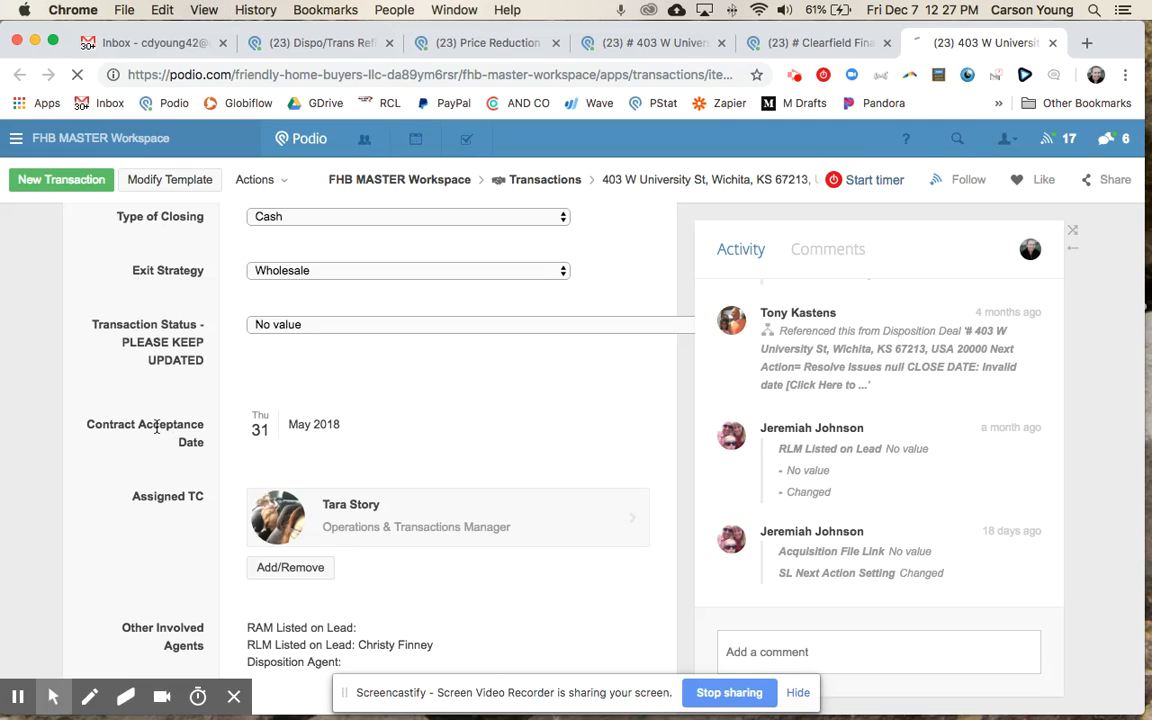
{"action": "left_click", "coordinate": [825, 46]}
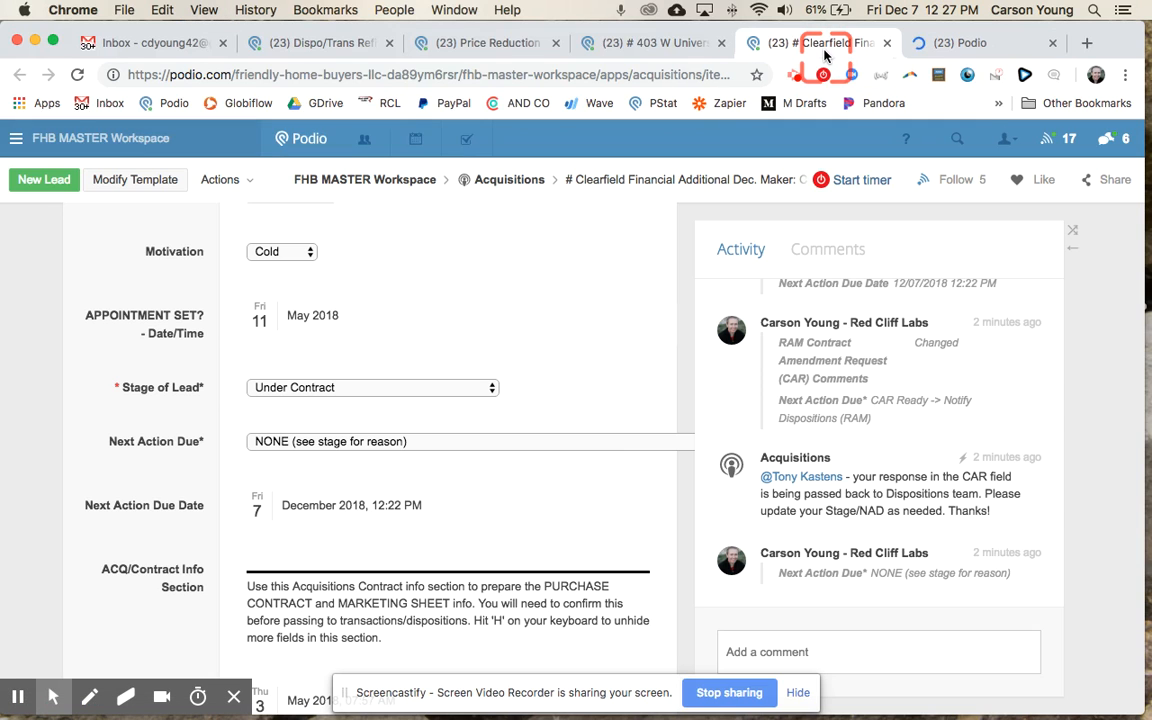
Step: Open both related Transactions entries of the Clearfield Financial lead in new tabs
{"action": "left_click", "coordinate": [872, 511]}
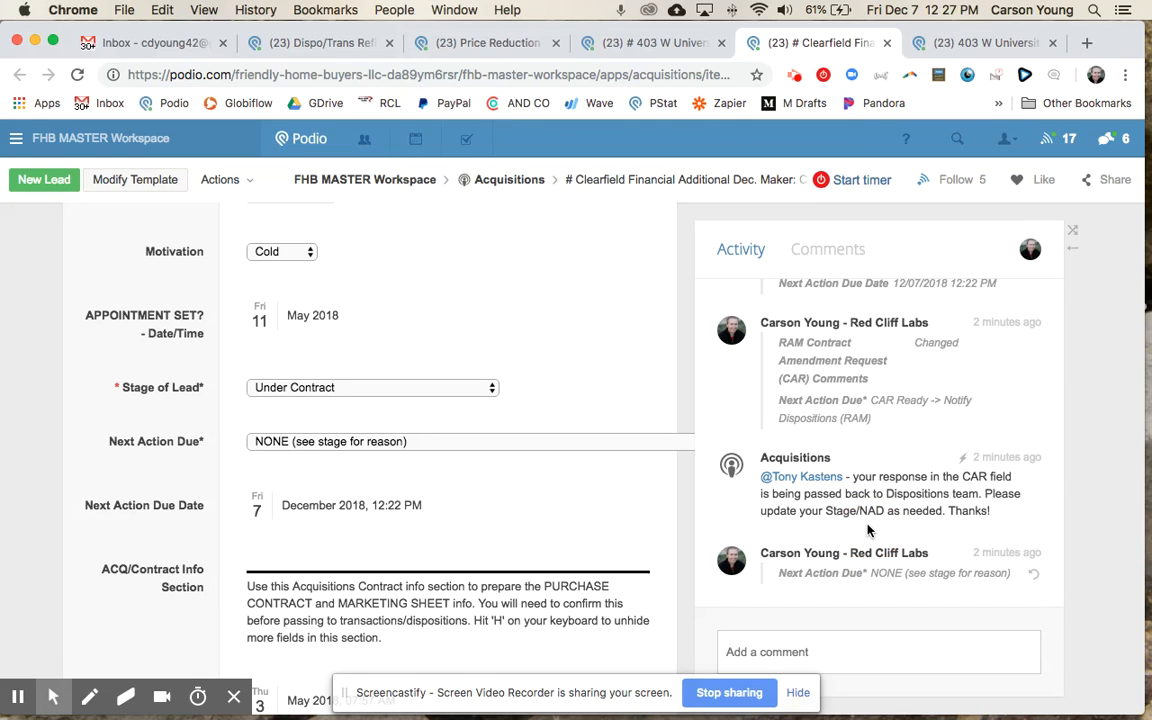
{"action": "left_click", "coordinate": [496, 427]}
{"action": "scroll", "coordinate": [496, 427], "scroll_direction": "up", "scroll_amount": 6}
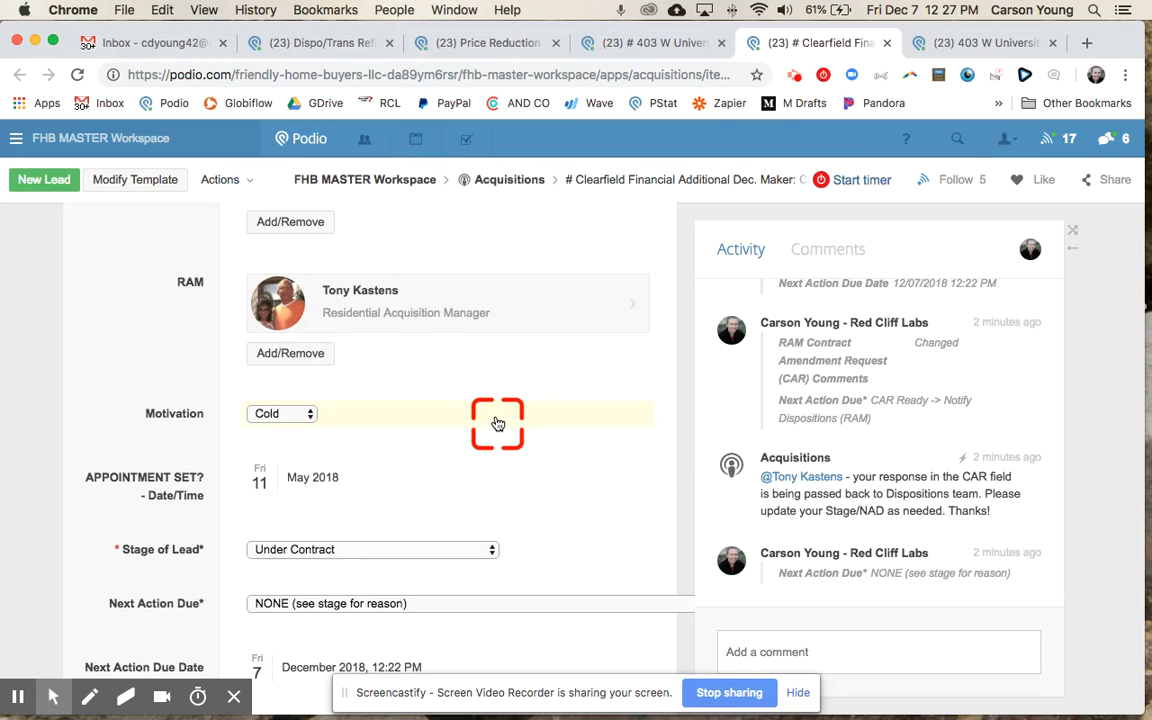
{"action": "scroll", "coordinate": [497, 424], "scroll_direction": "up", "scroll_amount": 10}
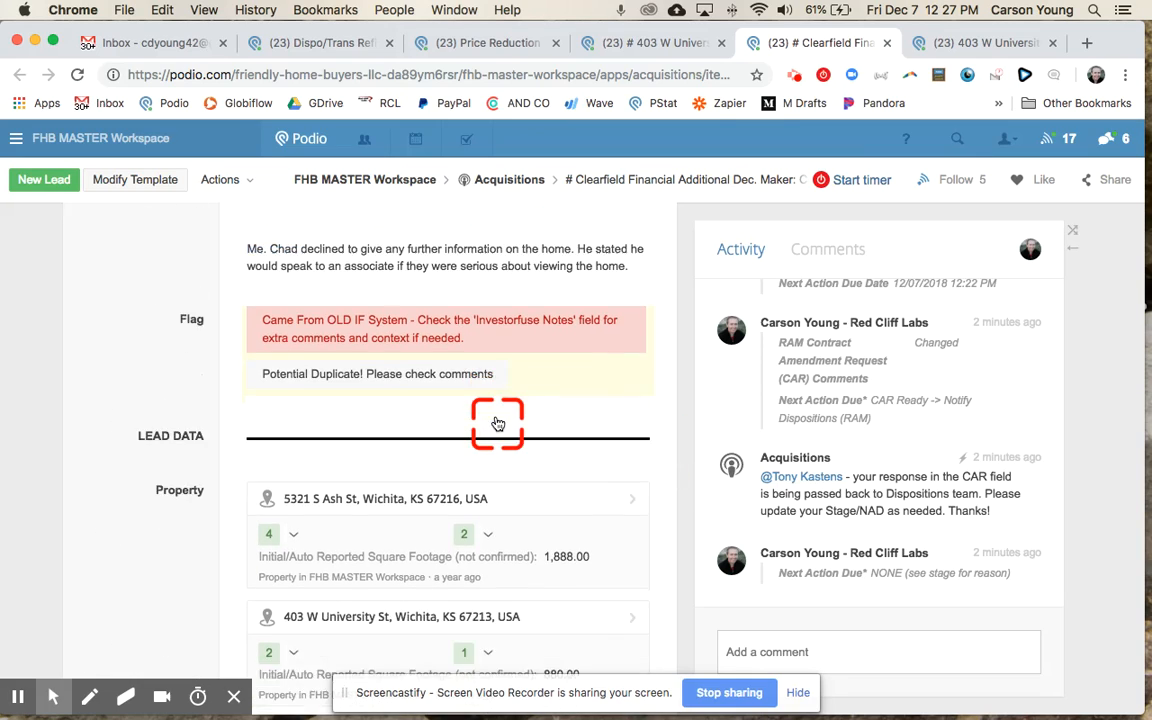
{"action": "scroll", "coordinate": [497, 424], "scroll_direction": "up", "scroll_amount": 5}
{"action": "scroll", "coordinate": [497, 424], "scroll_direction": "down", "scroll_amount": 20}
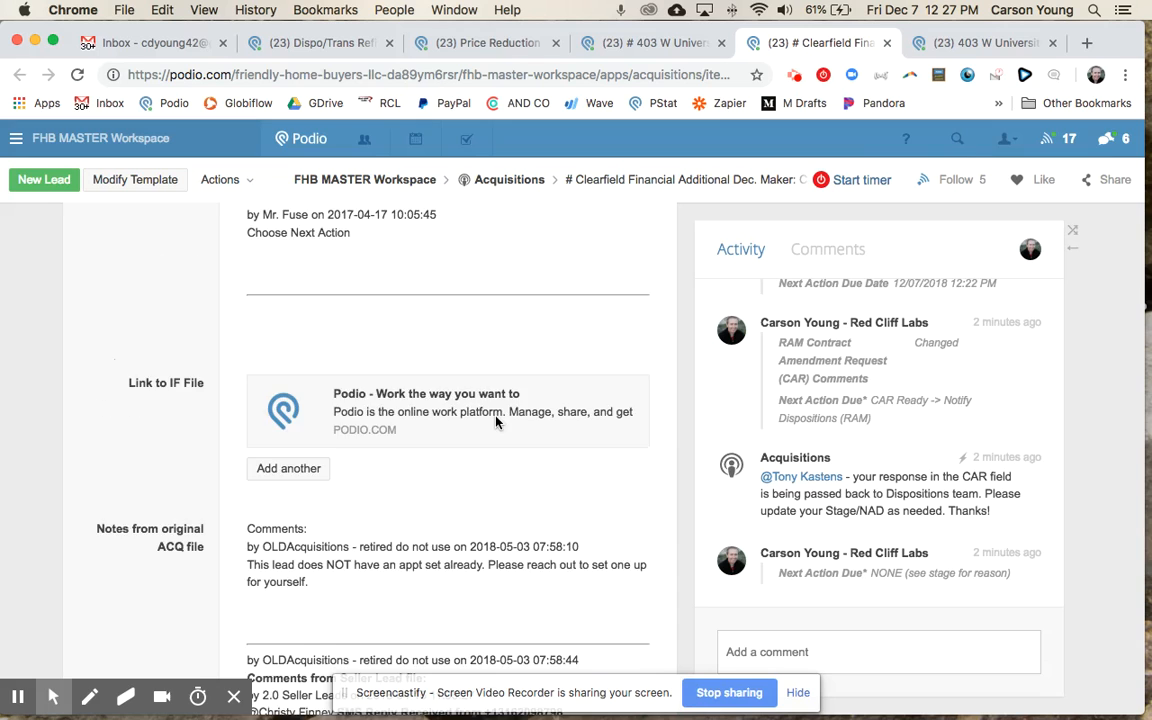
{"action": "scroll", "coordinate": [496, 423], "scroll_direction": "down", "scroll_amount": 15}
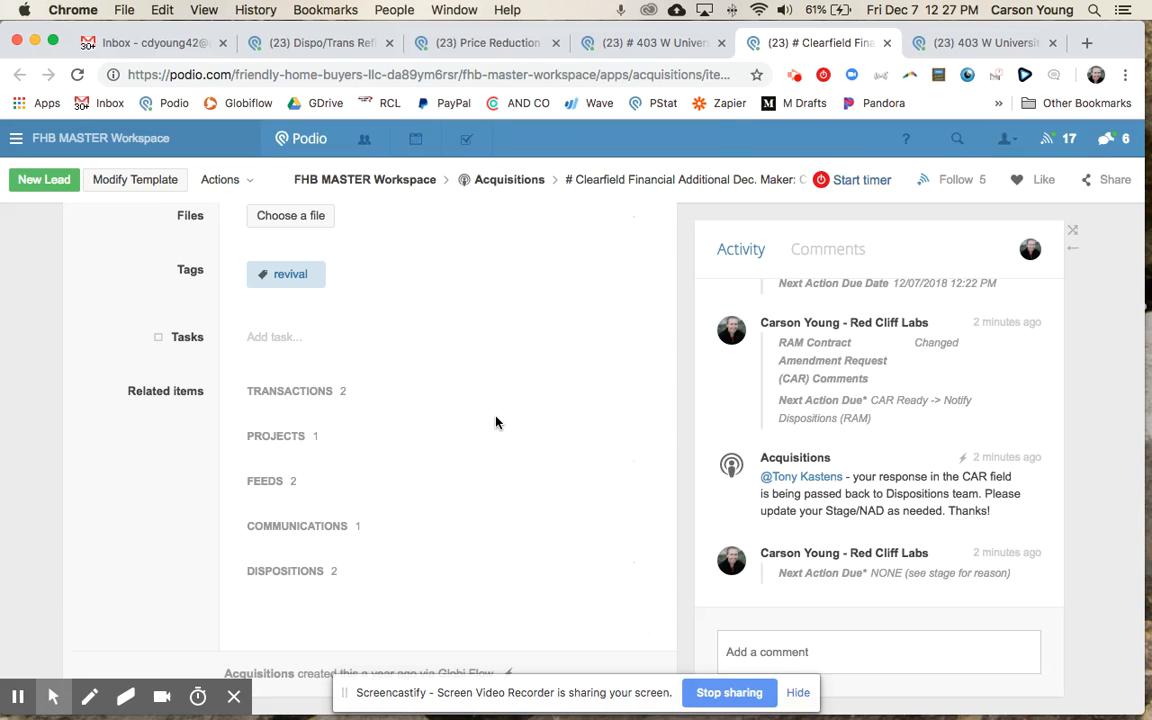
{"action": "scroll", "coordinate": [496, 423], "scroll_direction": "down", "scroll_amount": 3}
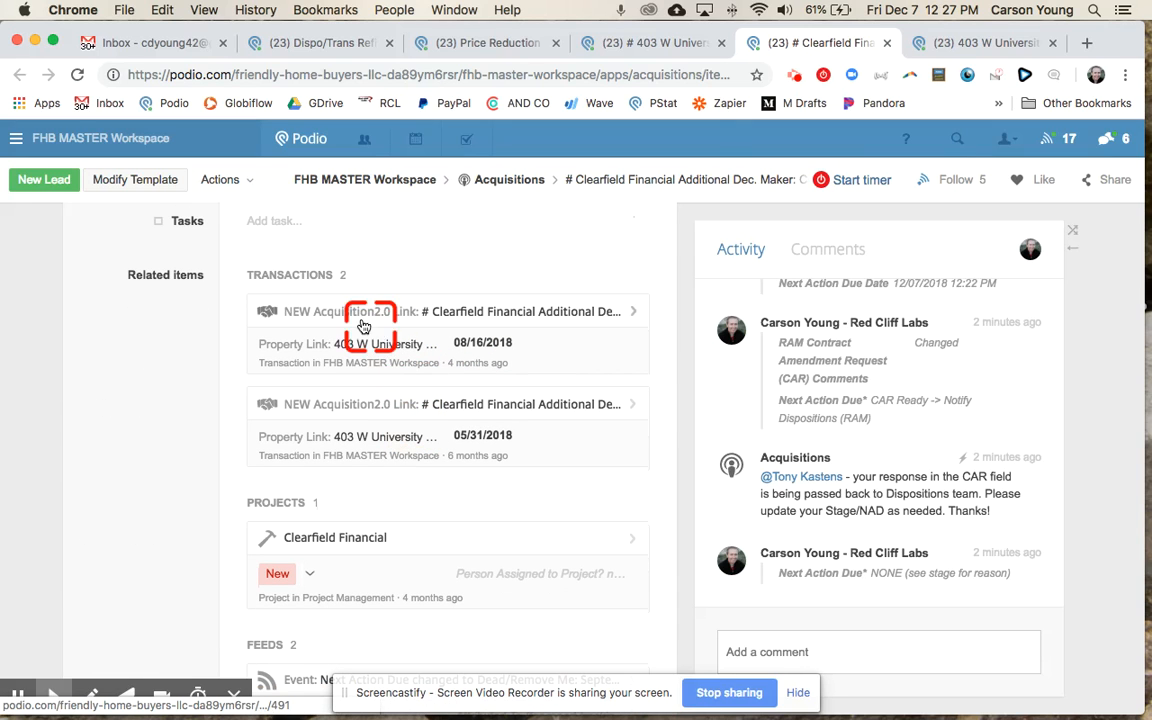
{"action": "left_click", "coordinate": [573, 329], "text": "super"}
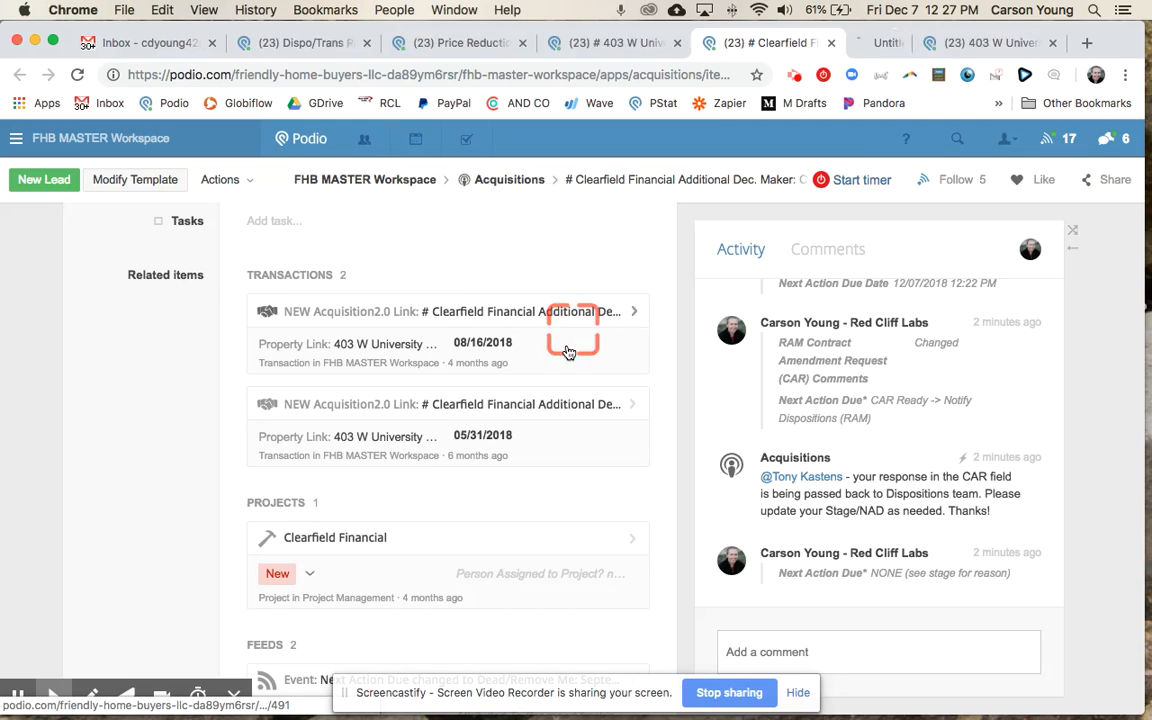
{"action": "left_click", "coordinate": [591, 416], "text": "super"}
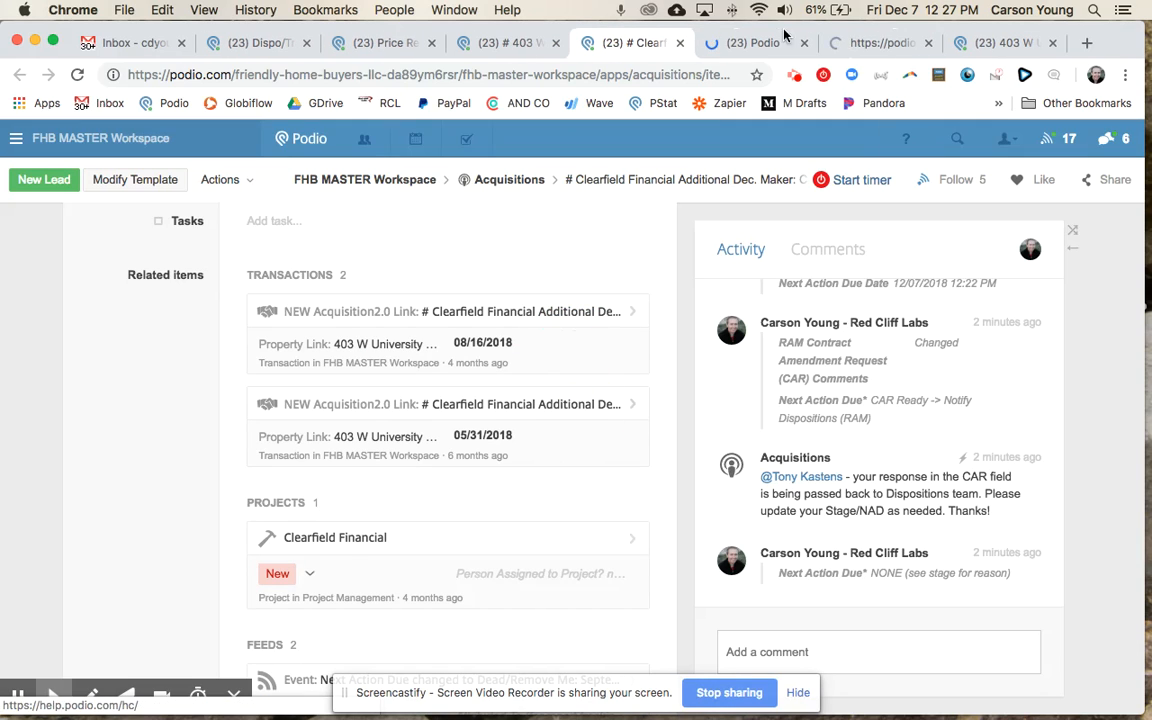
Step: Compare the opened transaction records, including the August 2018 one, then return to the lead
{"action": "left_click", "coordinate": [752, 43]}
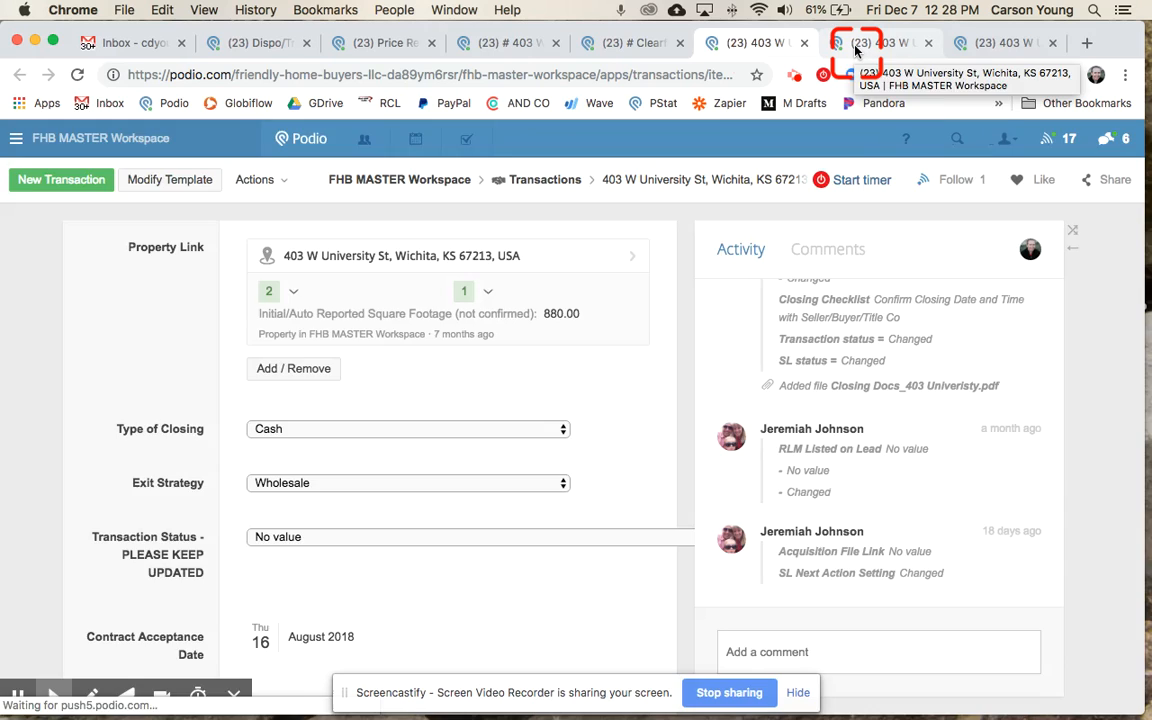
{"action": "left_click", "coordinate": [855, 46]}
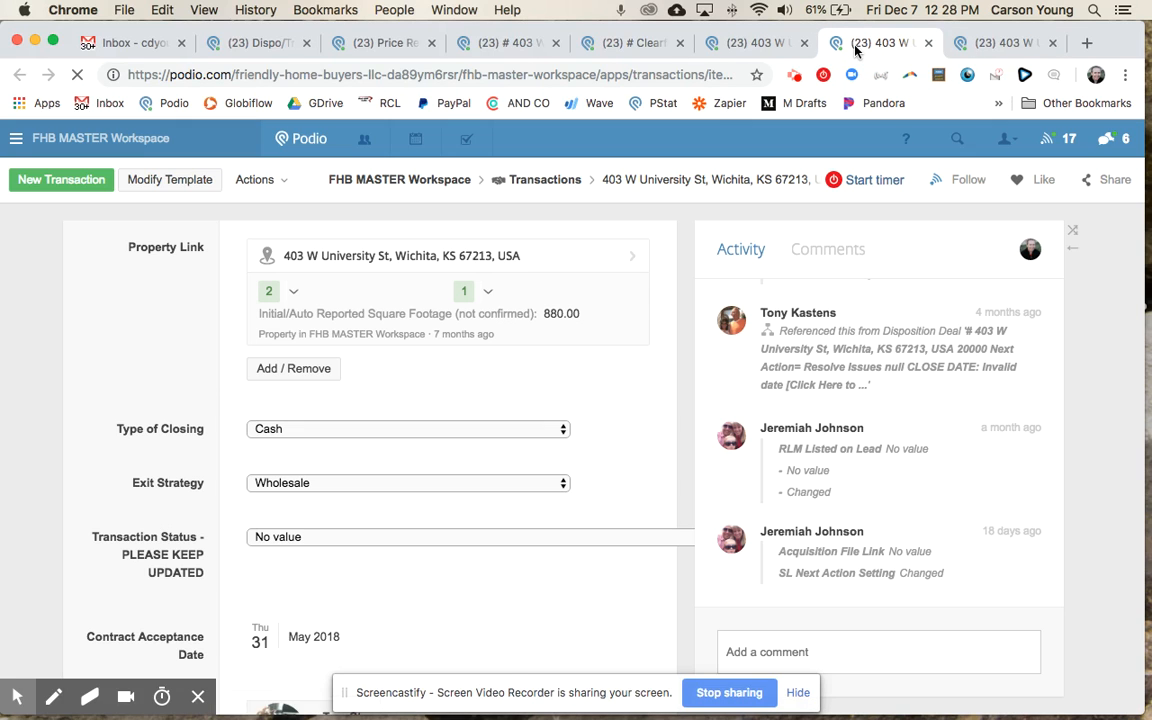
{"action": "left_click", "coordinate": [1005, 43]}
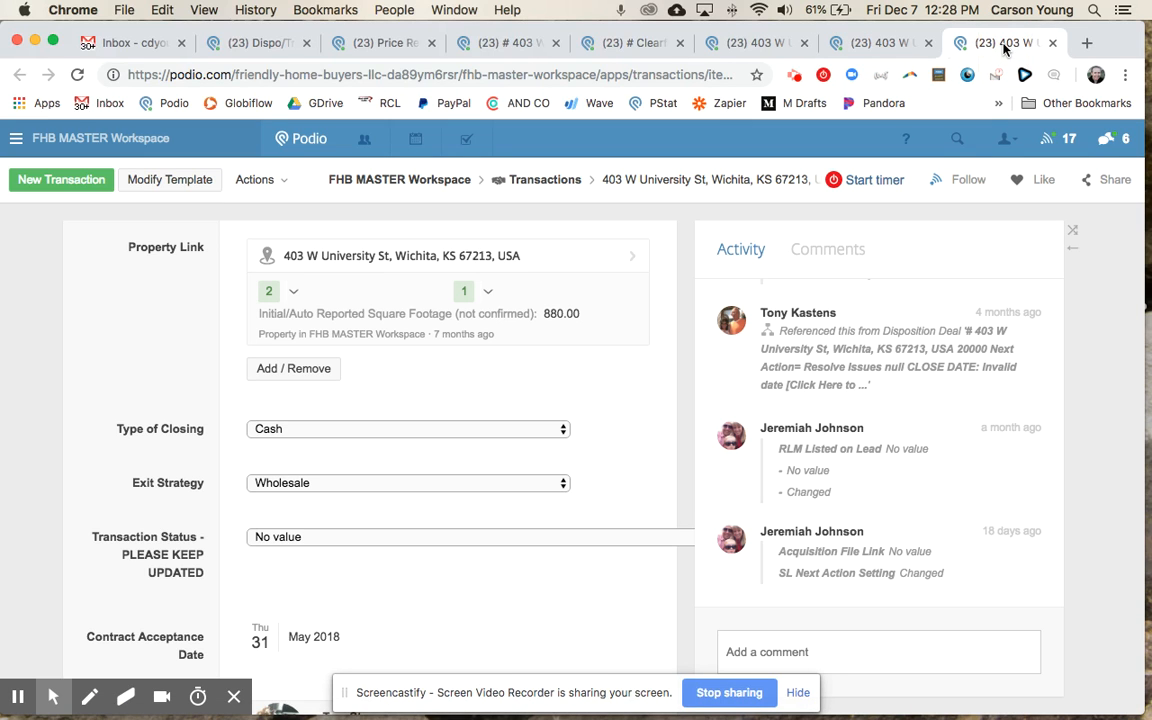
{"action": "left_click", "coordinate": [880, 43]}
{"action": "left_click", "coordinate": [727, 45]}
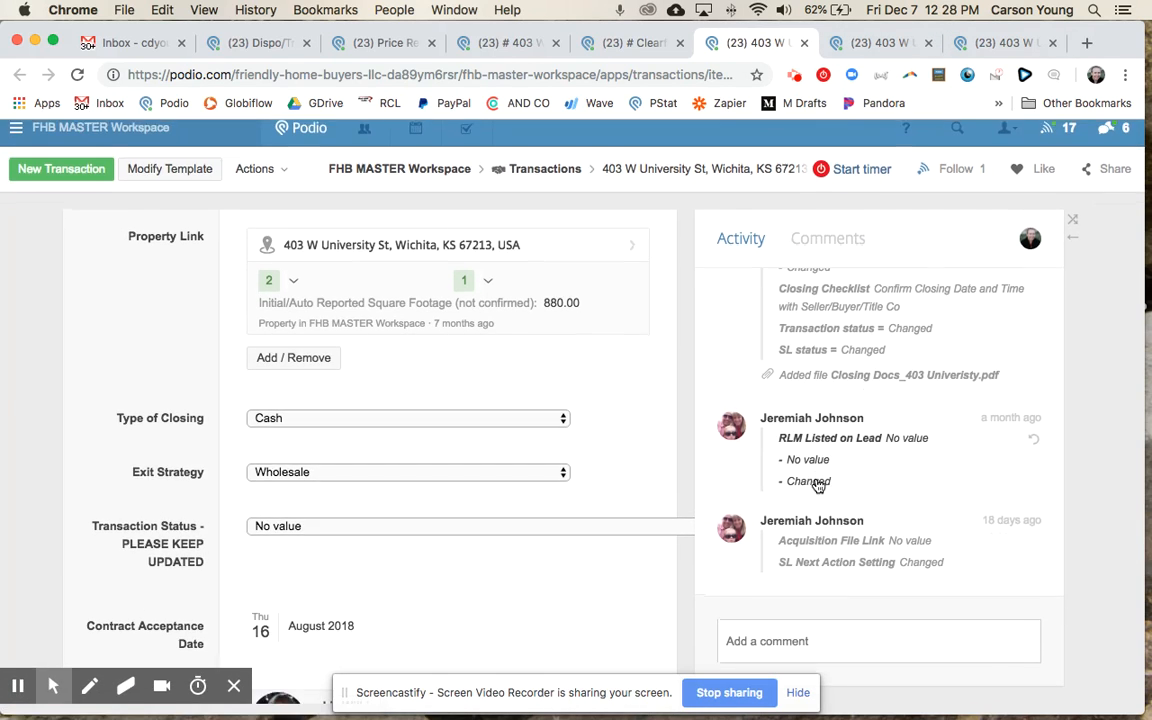
{"action": "left_click", "coordinate": [808, 429]}
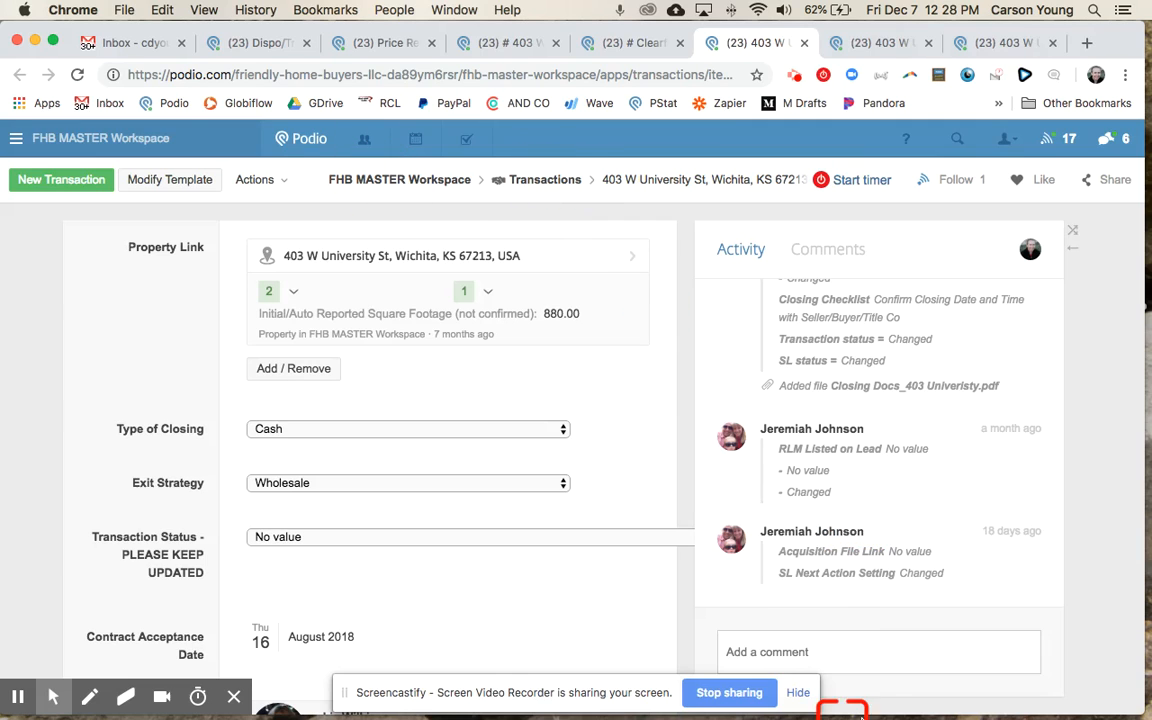
{"action": "left_click", "coordinate": [632, 45]}
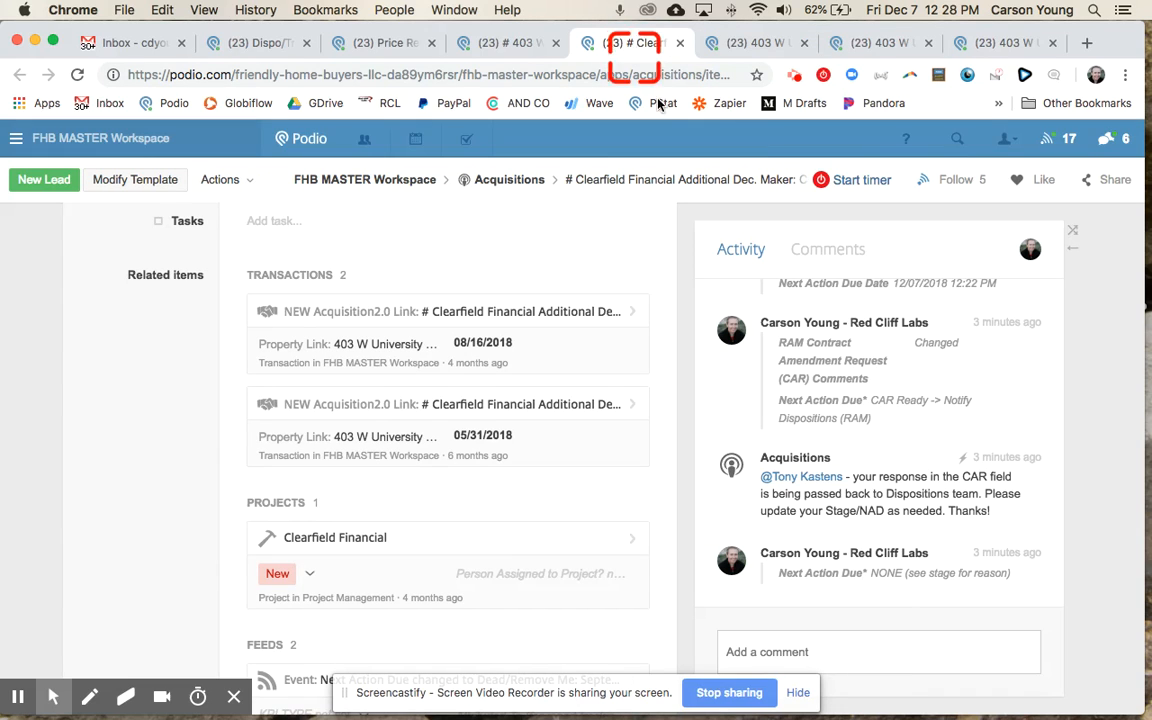